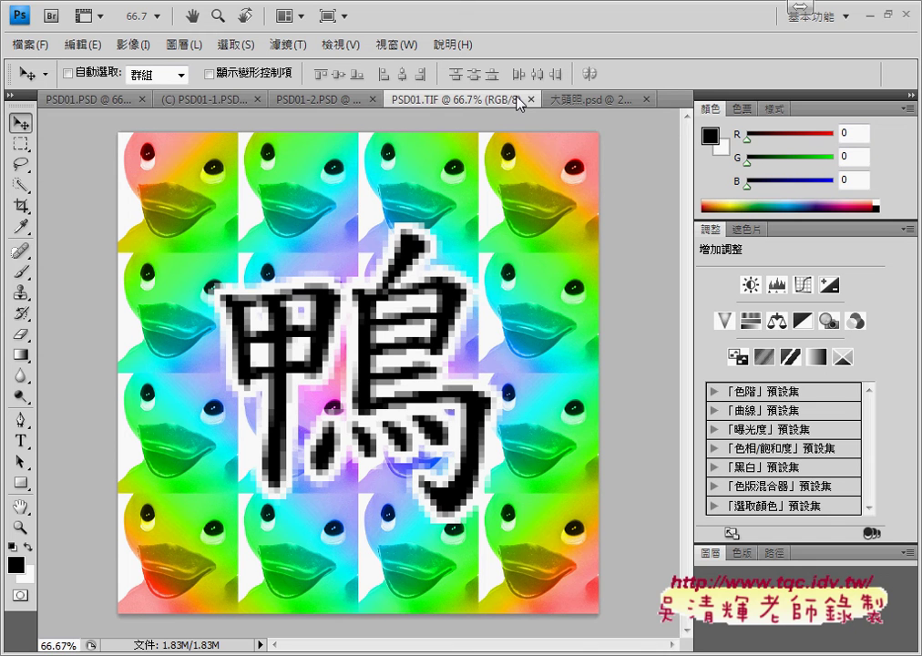
Compare the PSD01.PSD working file with the finished PSD01.TIF rainbow-duck reference, then switch to the browser
{"action": "left_click", "coordinate": [65, 107]}
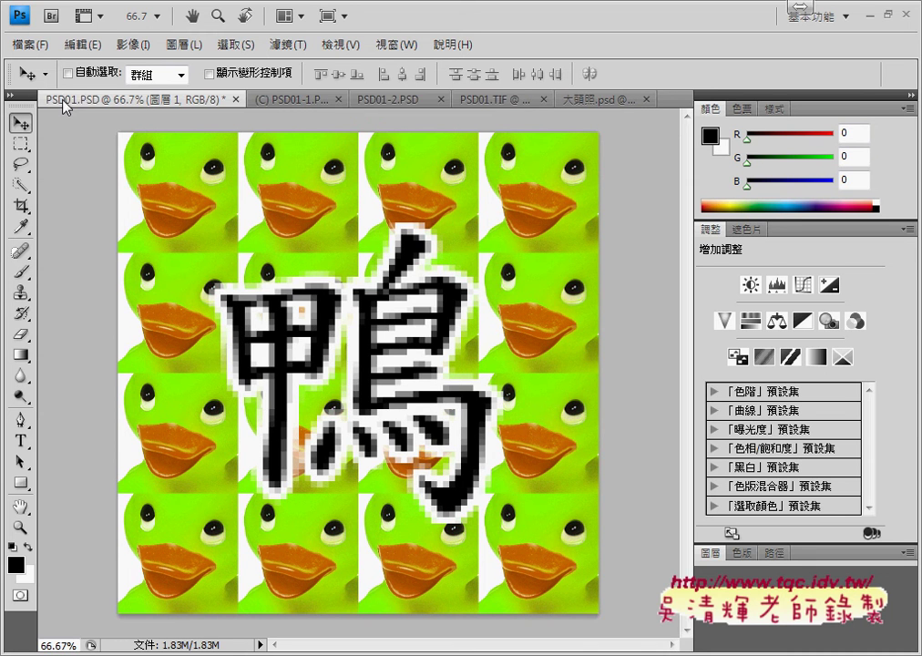
{"action": "left_click", "coordinate": [522, 100]}
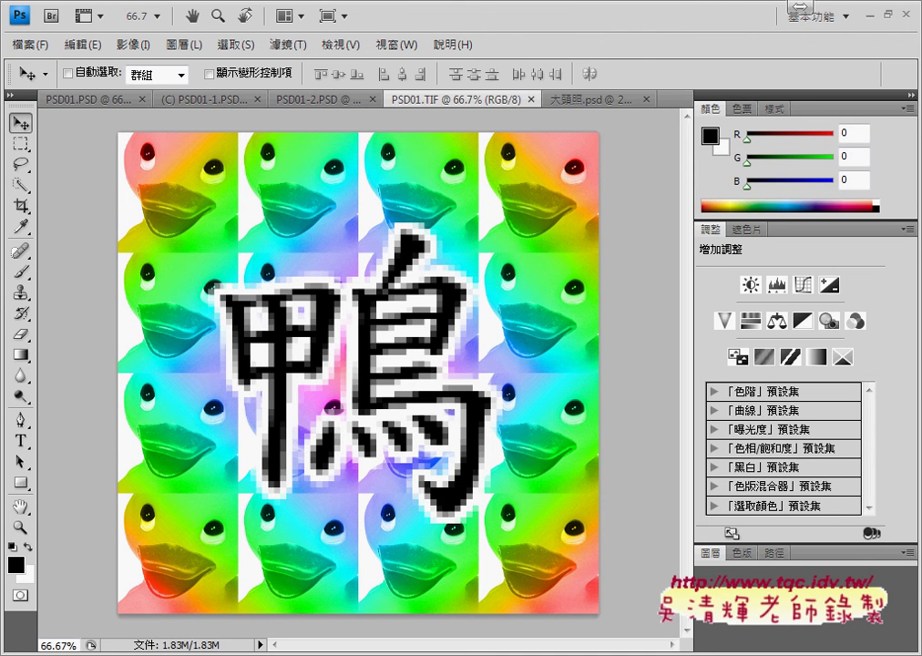
{"action": "left_click", "coordinate": [319, 570]}
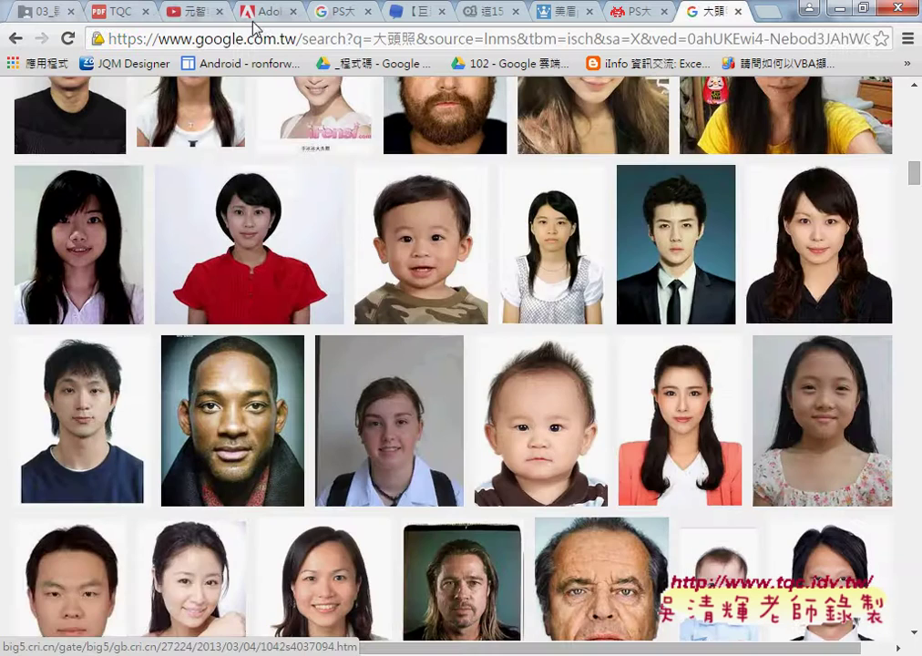
Review exam task 4 in the TQC PDF, marking the background-layer, 光譜 gradient and 100% opacity requirements
{"action": "left_click", "coordinate": [180, 12]}
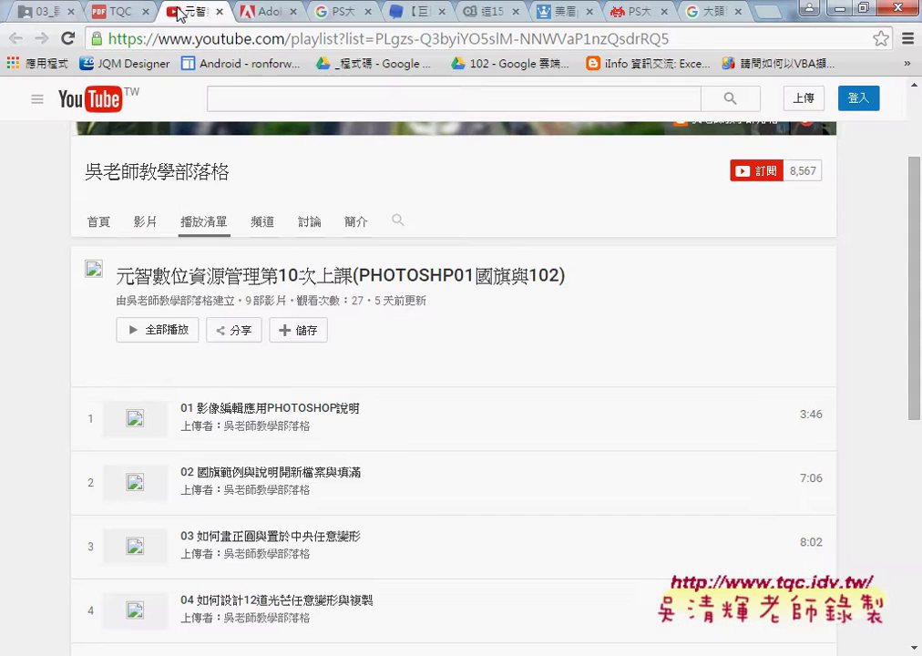
{"action": "left_click", "coordinate": [113, 13]}
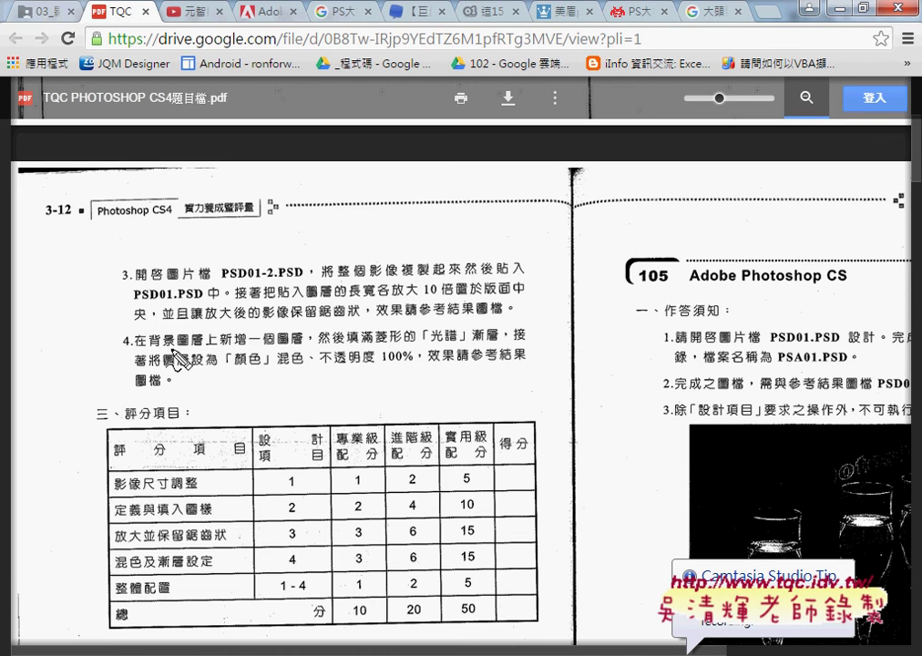
{"action": "left_click_drag", "start_coordinate": [155, 345], "coordinate": [301, 346]}
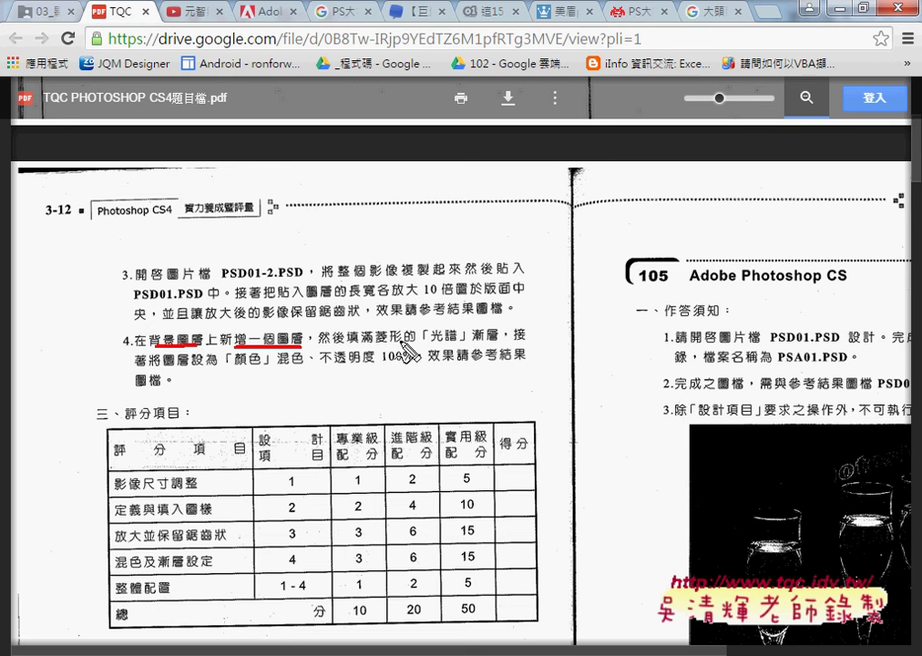
{"action": "left_click_drag", "start_coordinate": [428, 343], "coordinate": [499, 343]}
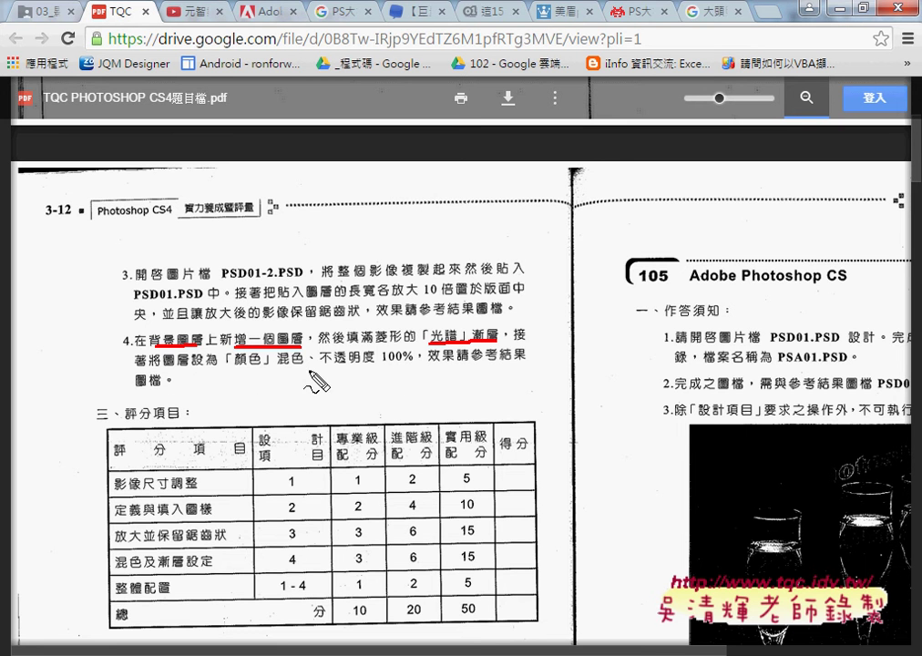
{"action": "left_click_drag", "start_coordinate": [381, 368], "coordinate": [424, 368]}
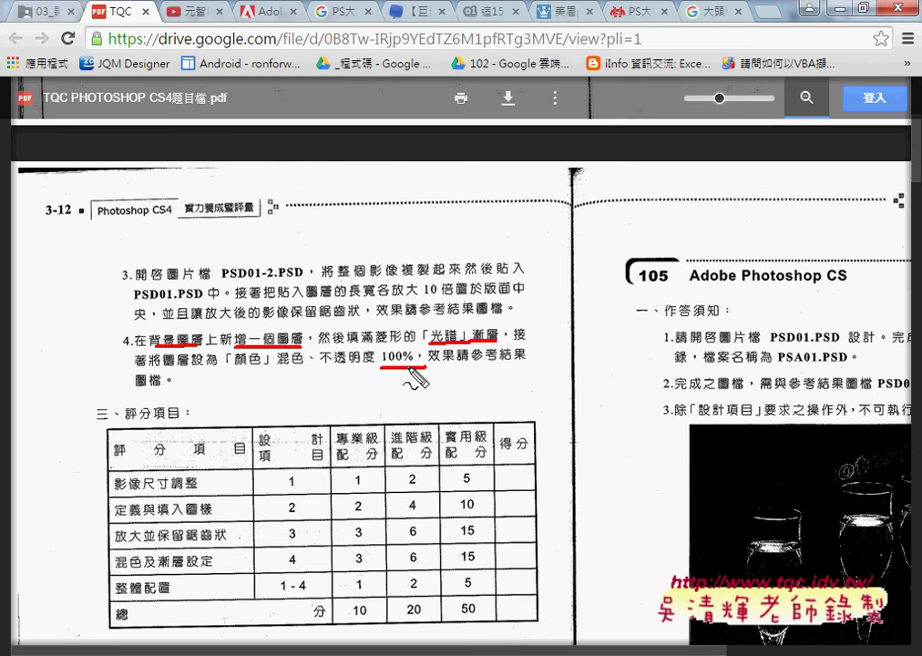
{"action": "key", "text": "Escape"}
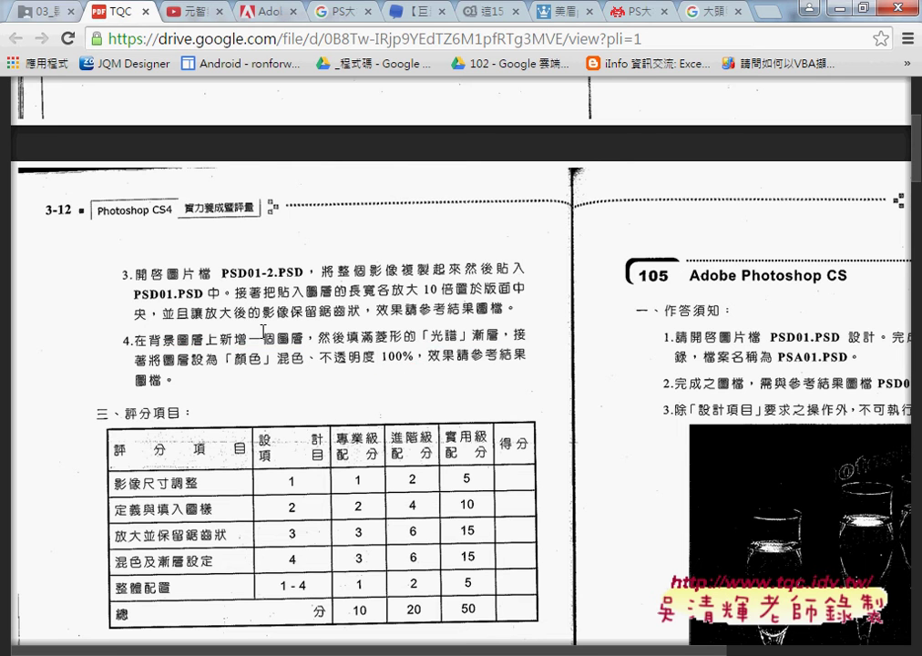
{"action": "left_click", "coordinate": [837, 8]}
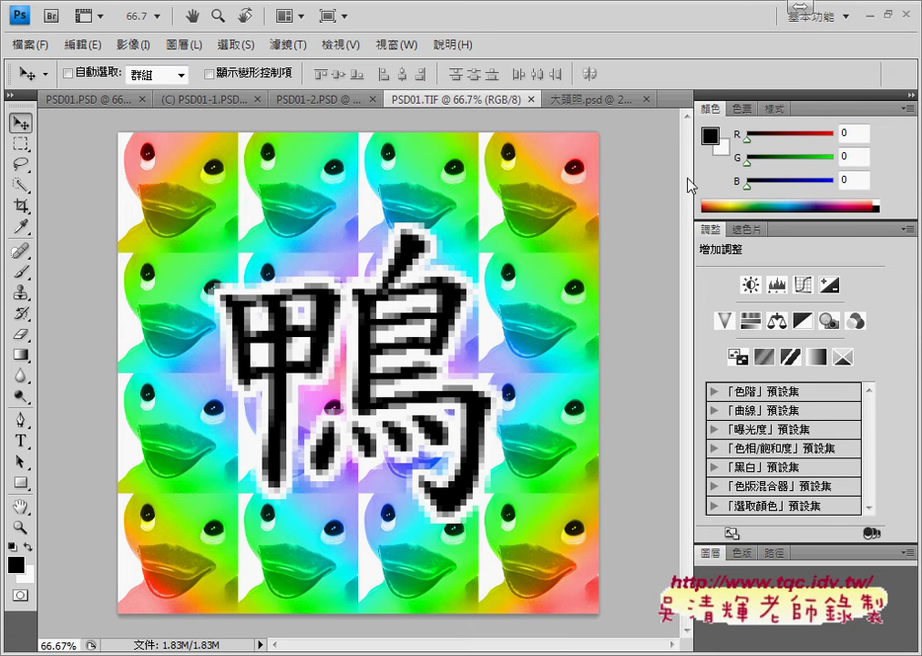
Make PSD01.PSD active with the Layers panel showing 圖層 1 above the locked 背景
{"action": "left_click", "coordinate": [54, 98]}
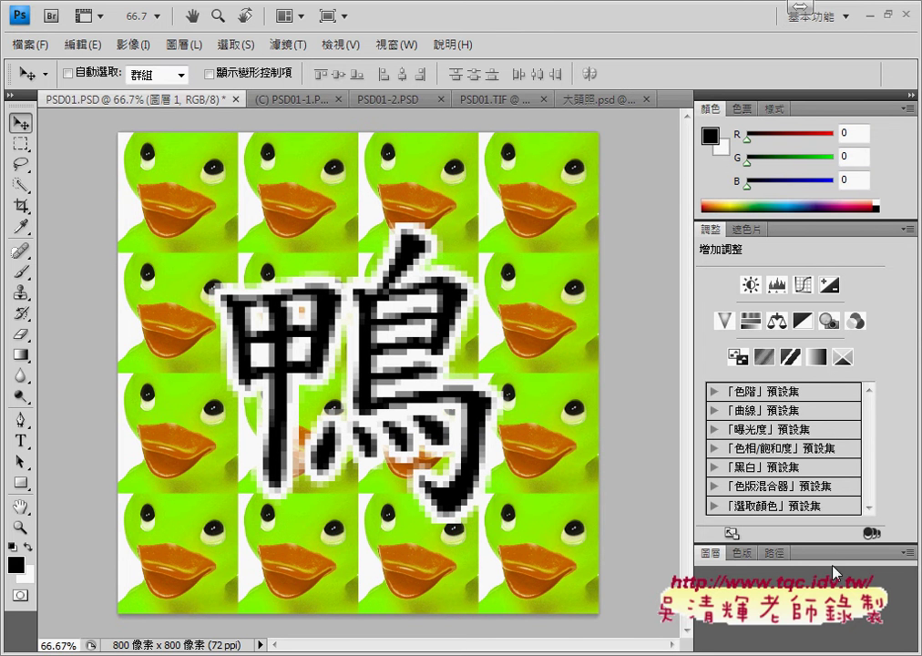
{"action": "left_click", "coordinate": [739, 553]}
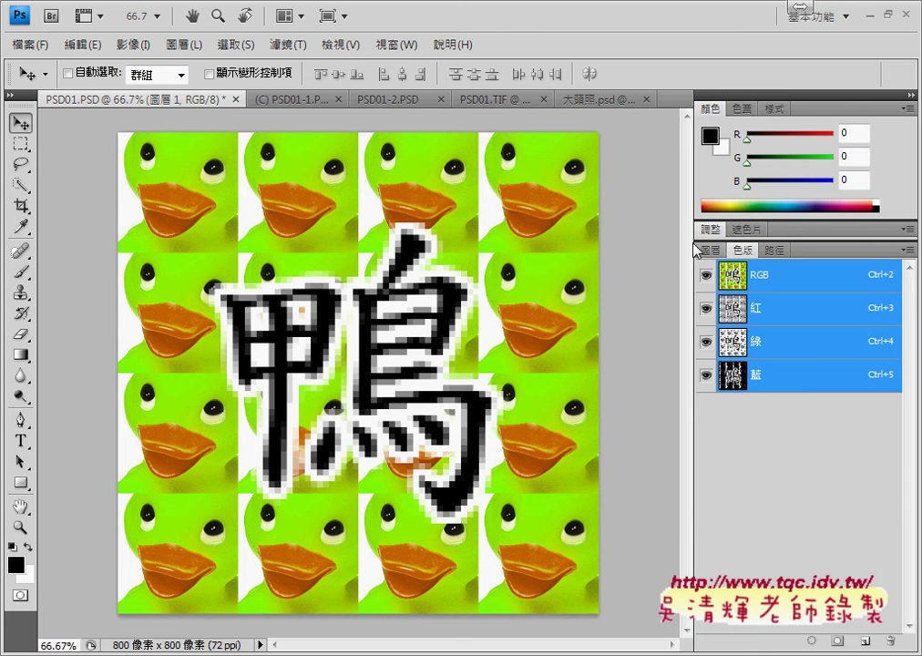
{"action": "left_click", "coordinate": [707, 250]}
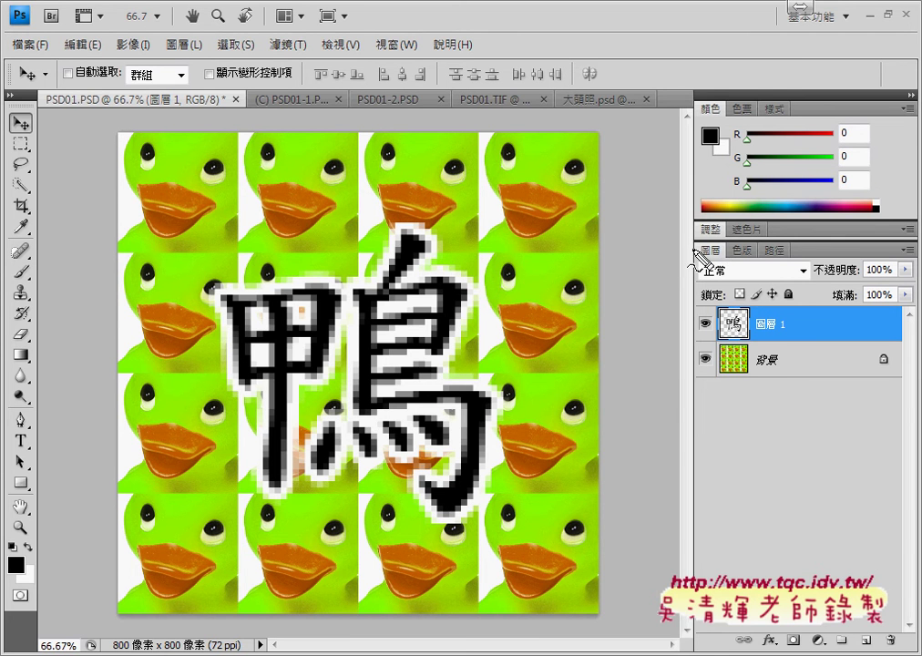
{"action": "left_click_drag", "start_coordinate": [684, 247], "coordinate": [685, 392]}
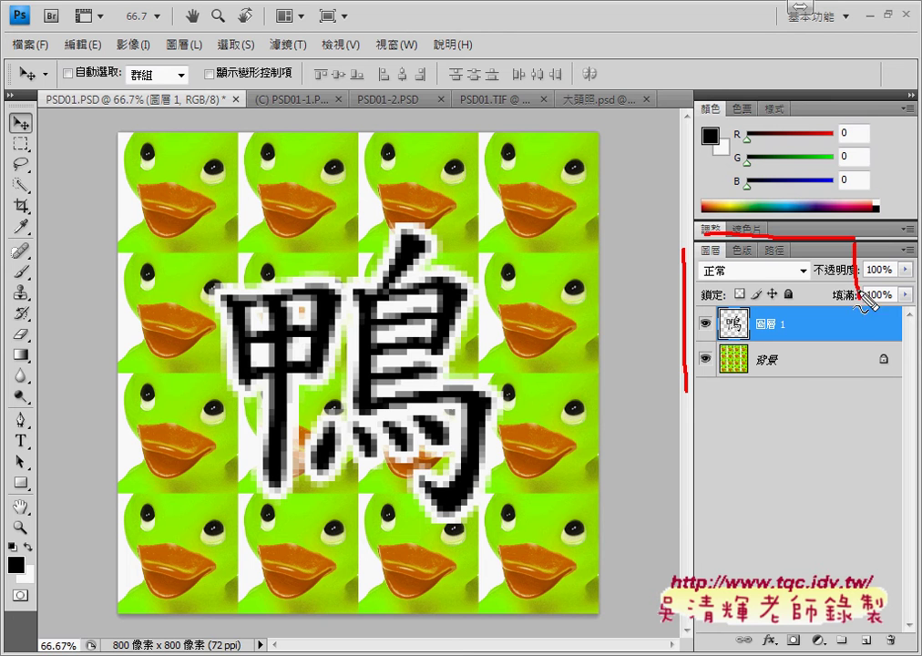
{"action": "mouse_move", "coordinate": [703, 234]}
{"action": "left_mouse_down"}
{"action": "mouse_move", "coordinate": [888, 484]}
{"action": "mouse_move", "coordinate": [907, 637]}
{"action": "left_mouse_up"}
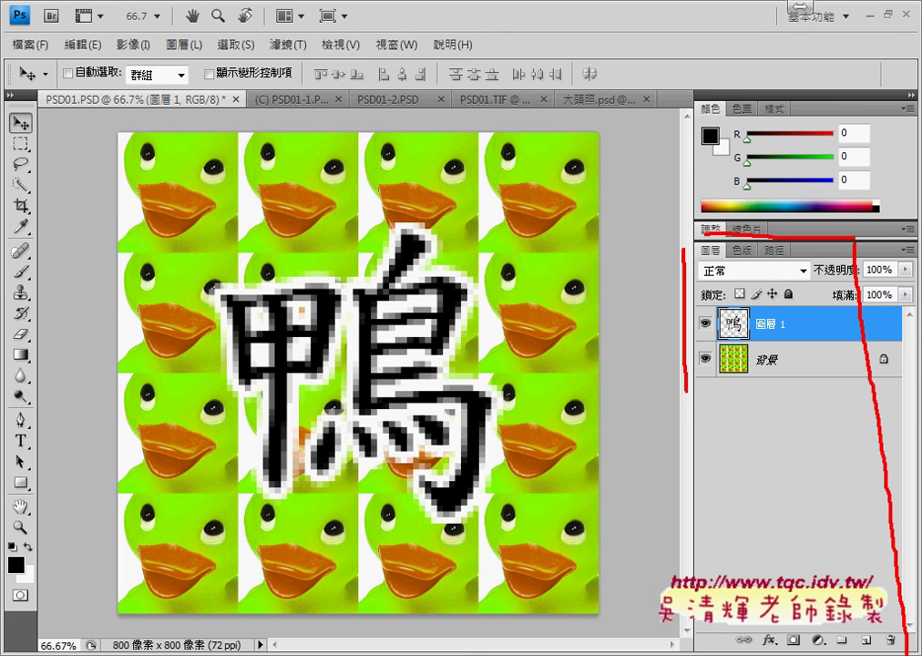
{"action": "left_click_drag", "start_coordinate": [685, 389], "coordinate": [895, 645]}
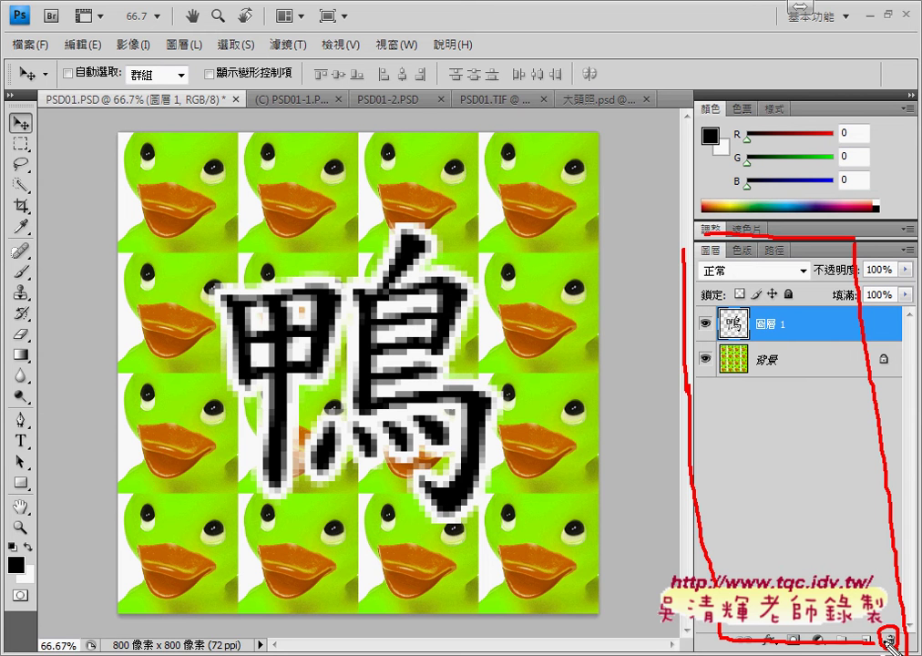
{"action": "key", "text": "Escape"}
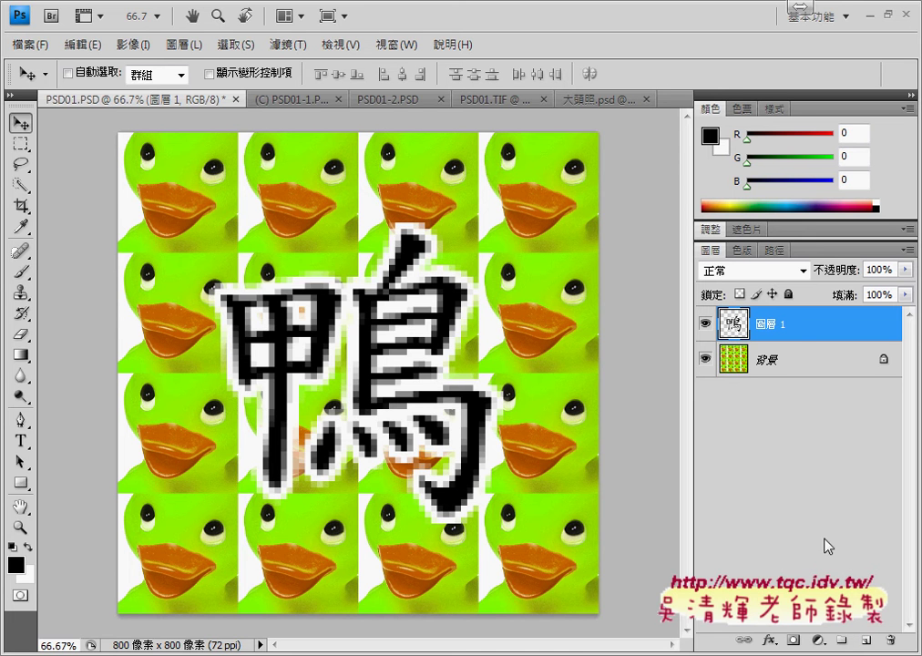
{"action": "left_click_drag", "start_coordinate": [812, 330], "coordinate": [890, 641]}
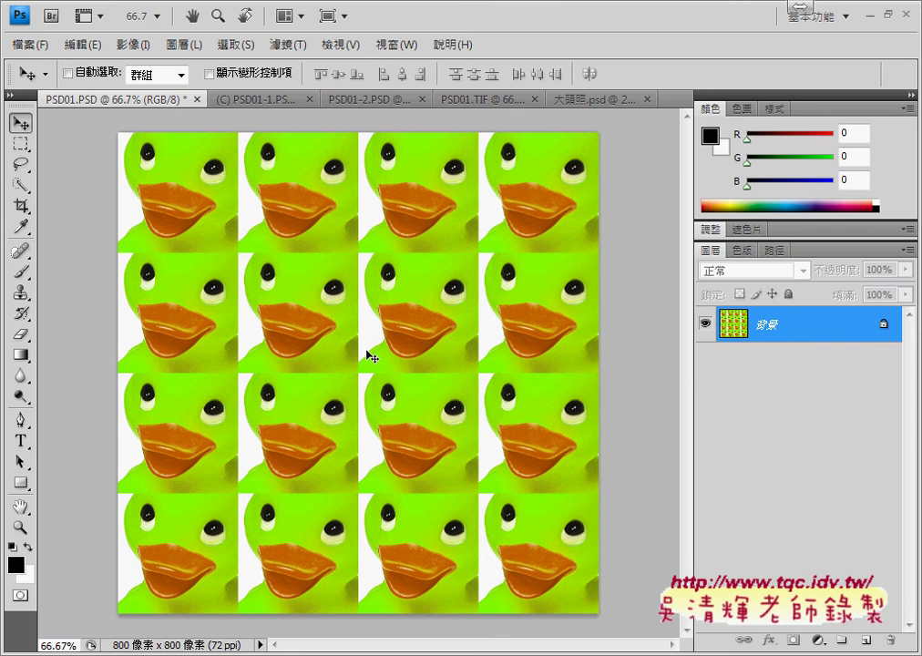
{"action": "key", "text": "ctrl+z"}
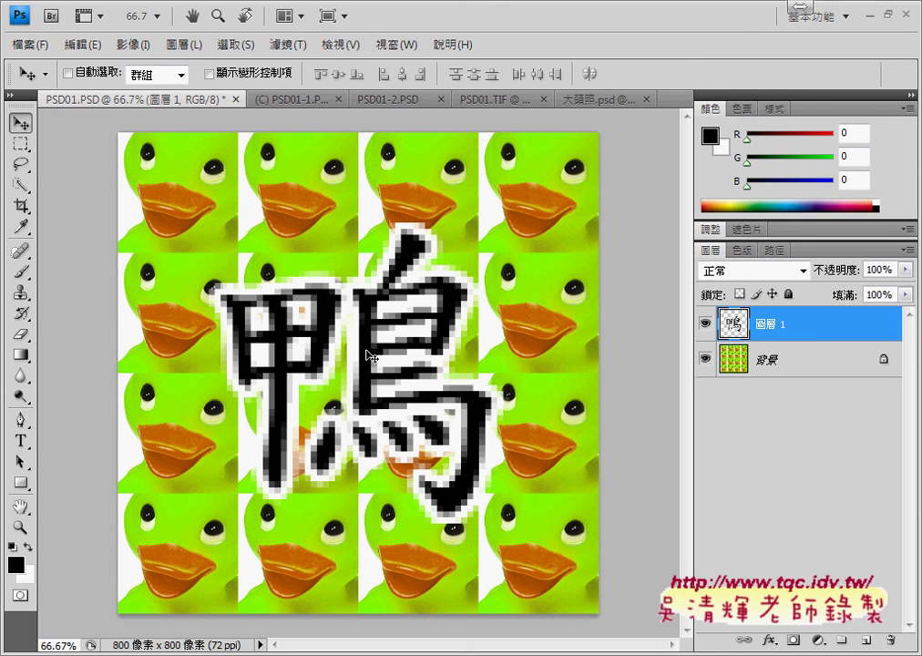
Create a new layer above 圖層 1 and rename it 光譜
{"action": "left_click", "coordinate": [866, 643]}
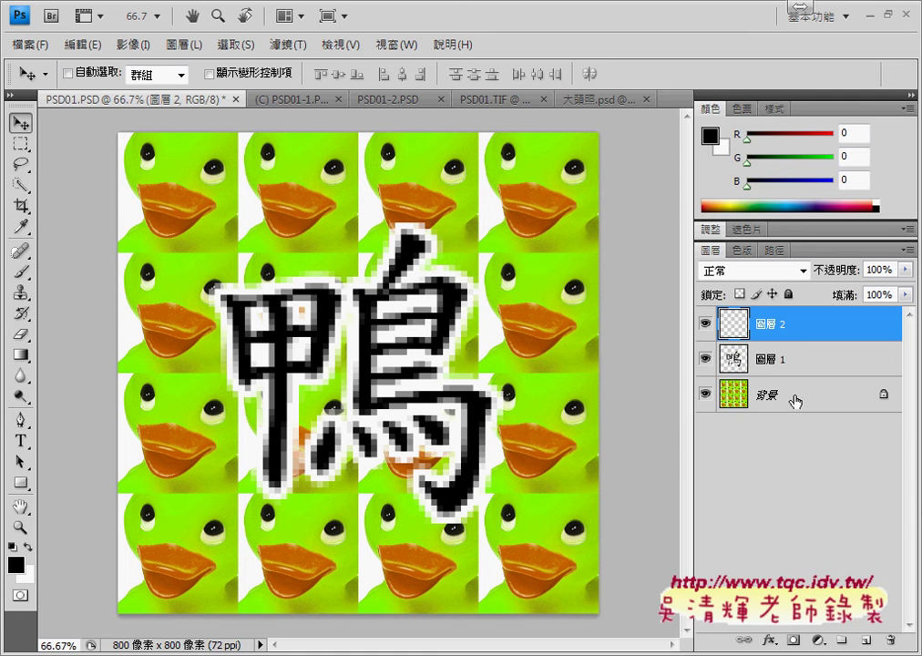
{"action": "double_click", "coordinate": [790, 326]}
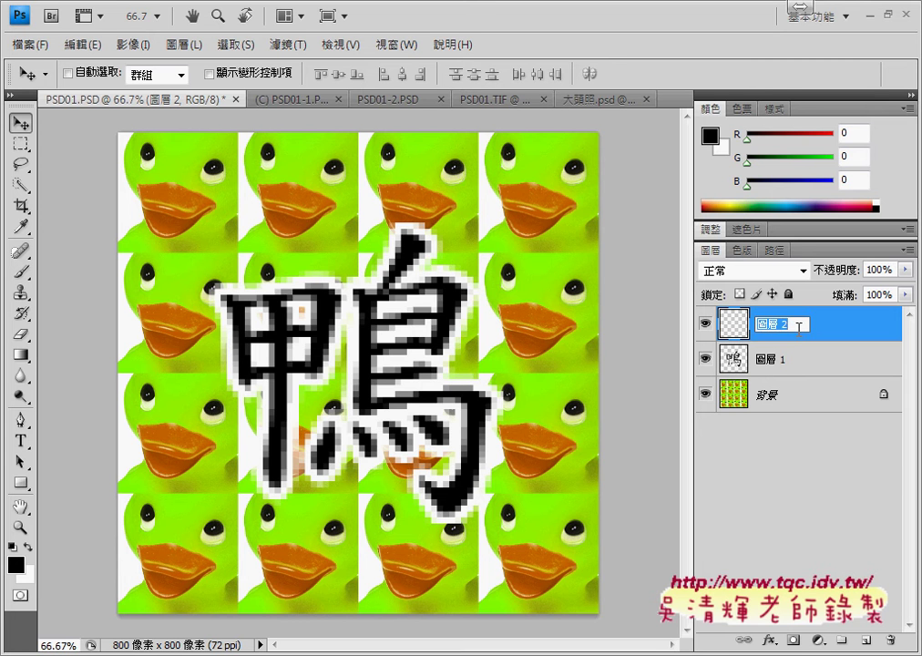
{"action": "type", "text": "光区"}
{"action": "key", "text": "space"}
{"action": "key", "text": "Return"}
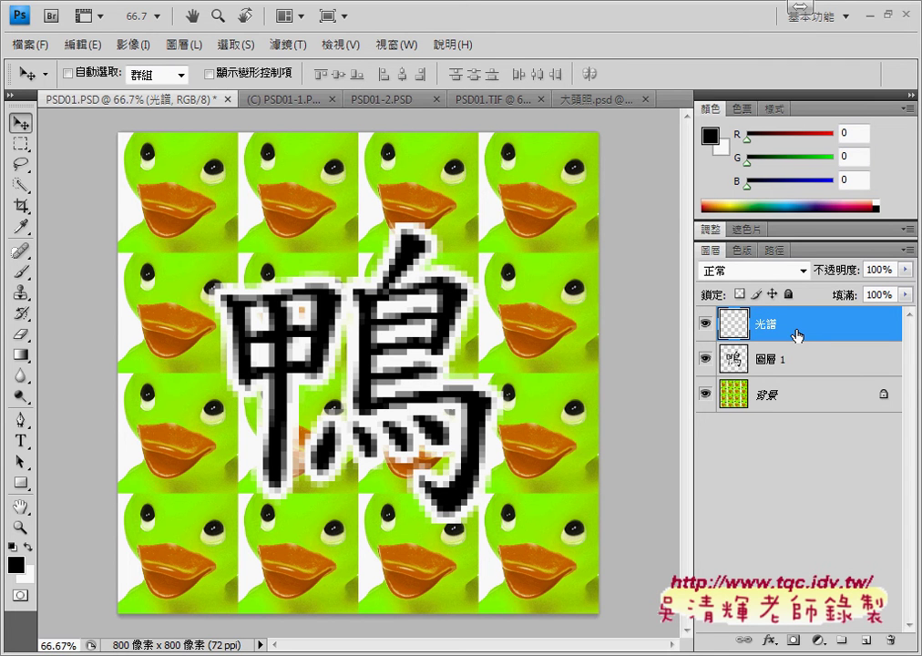
Select the Gradient tool and load the rainbow Spectrum (光譜) preset from the gradient picker
{"action": "left_click", "coordinate": [23, 358]}
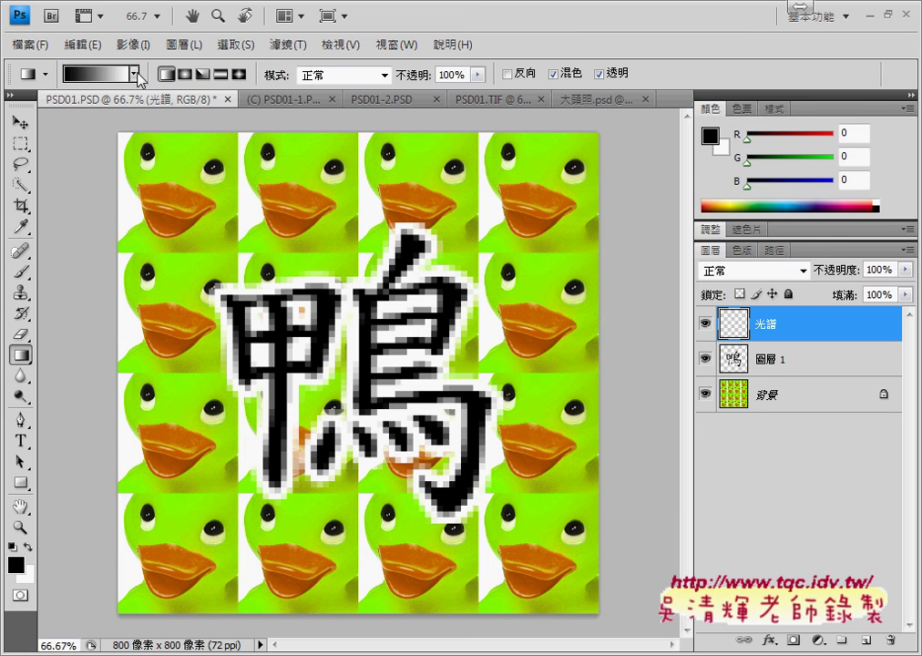
{"action": "left_click", "coordinate": [47, 75]}
{"action": "left_click", "coordinate": [134, 74]}
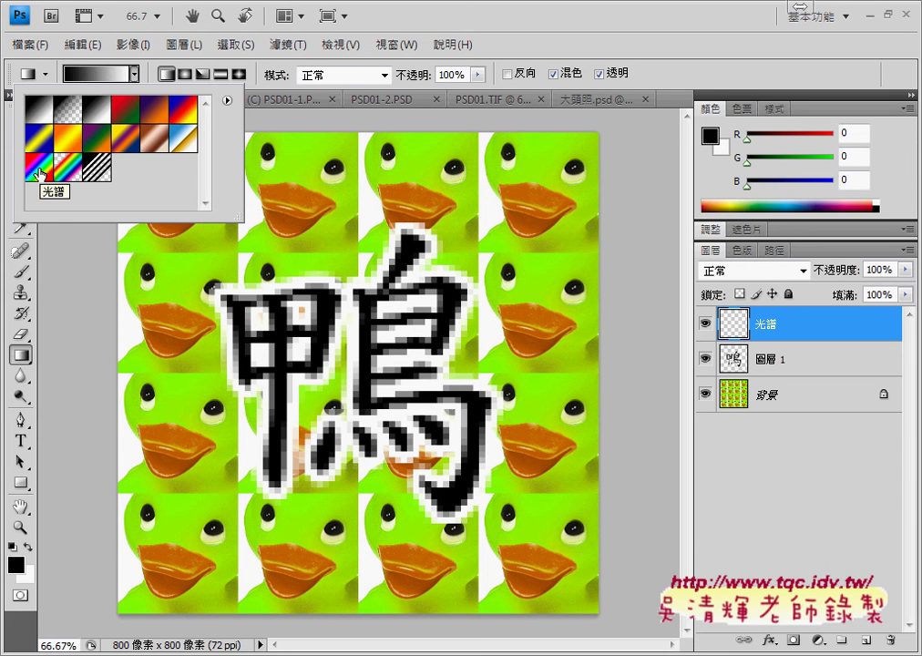
{"action": "left_click_drag", "start_coordinate": [40, 173], "coordinate": [45, 179]}
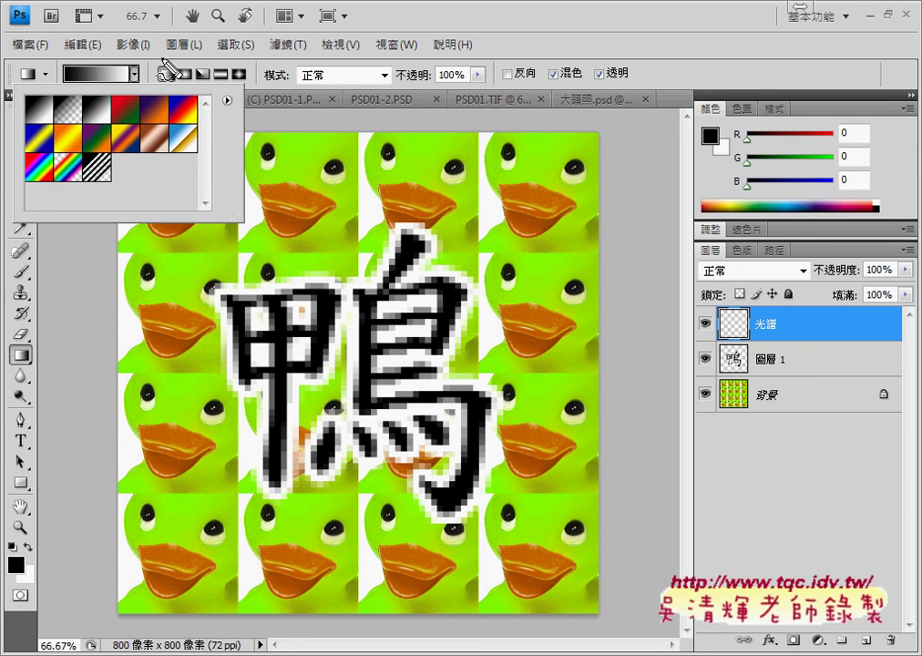
{"action": "left_click_drag", "start_coordinate": [141, 57], "coordinate": [136, 65]}
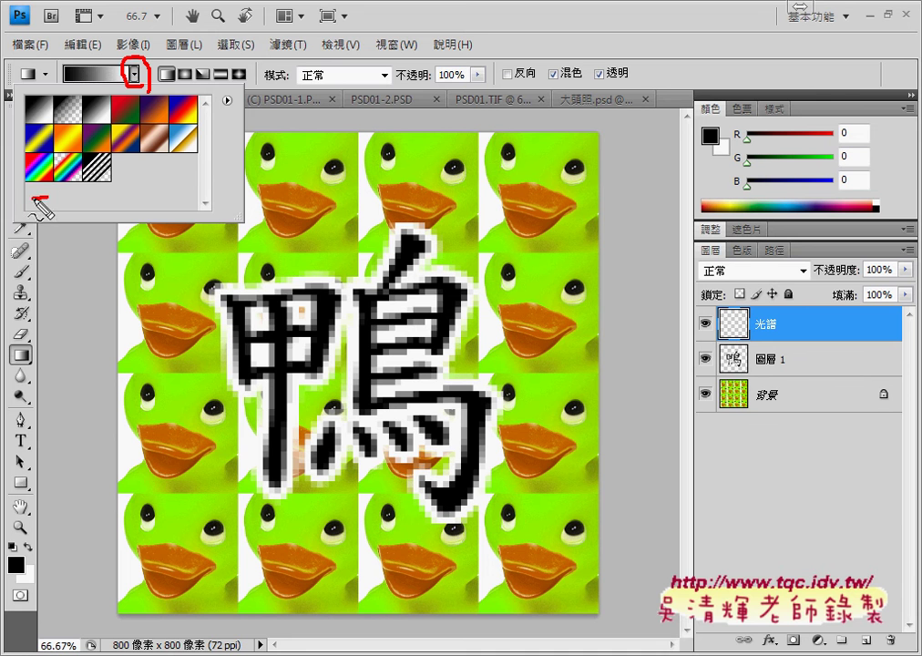
{"action": "left_click_drag", "start_coordinate": [57, 153], "coordinate": [57, 204]}
{"action": "mouse_move", "coordinate": [137, 88]}
{"action": "left_mouse_down"}
{"action": "mouse_move", "coordinate": [58, 132]}
{"action": "mouse_move", "coordinate": [77, 152]}
{"action": "left_mouse_up"}
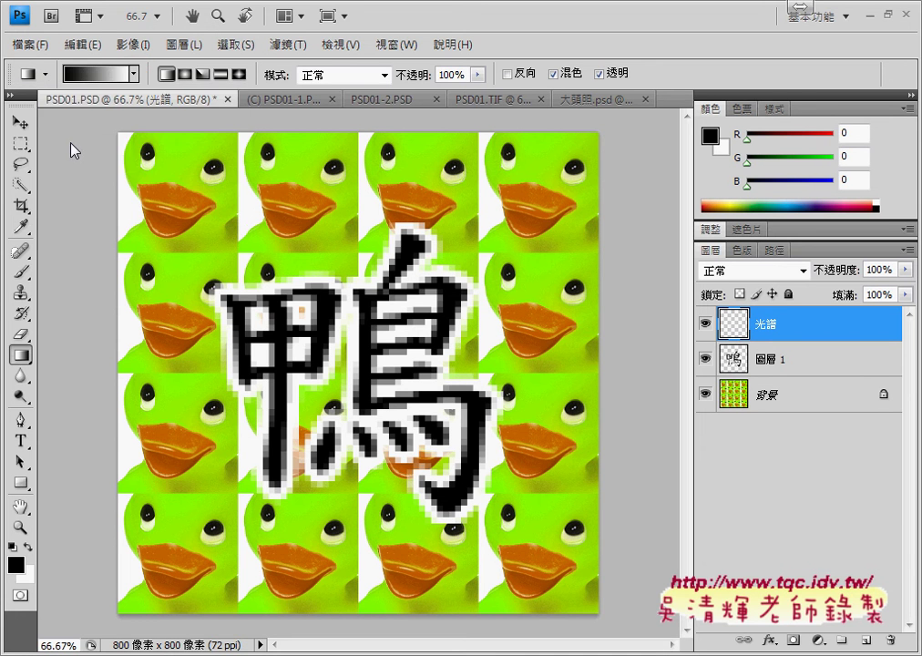
{"action": "left_click", "coordinate": [135, 74]}
{"action": "left_click", "coordinate": [38, 166]}
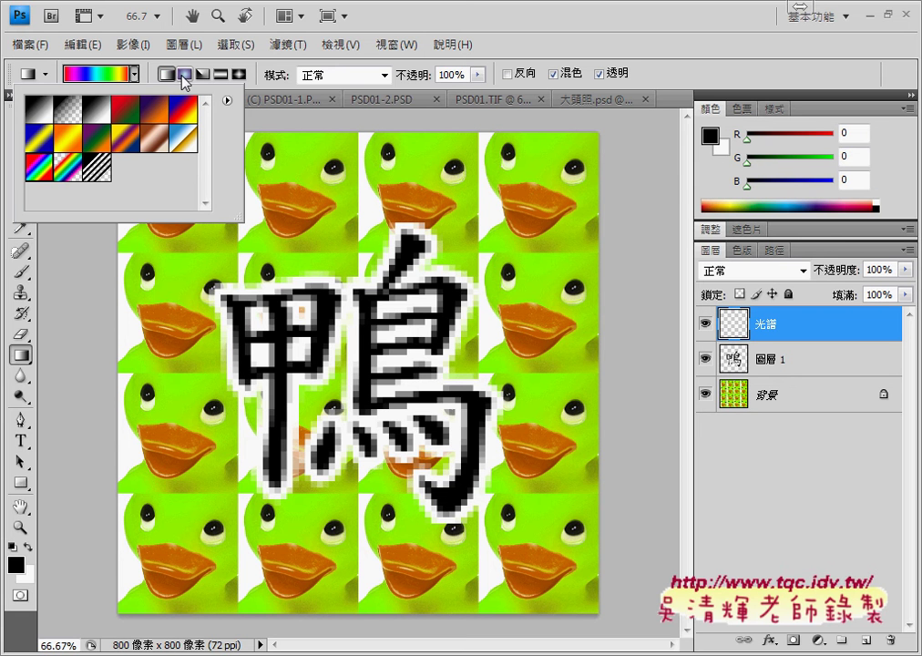
Switch the gradient type to Diamond, close the preset list, and zoom out to the whole image
{"action": "left_click", "coordinate": [240, 74]}
{"action": "left_click", "coordinate": [239, 76]}
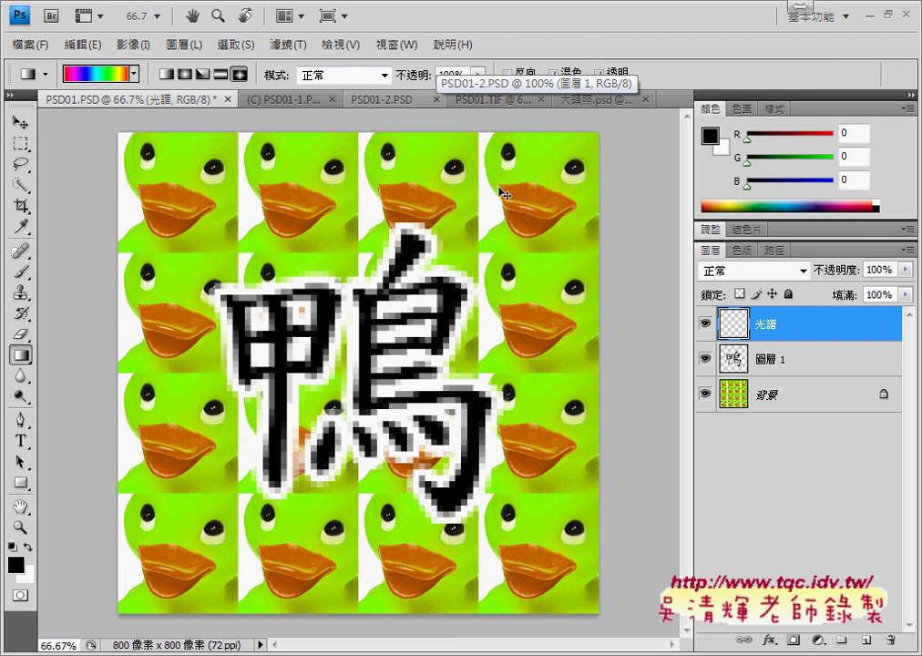
{"action": "key", "text": "ctrl+minus"}
{"action": "key", "text": "ctrl+minus"}
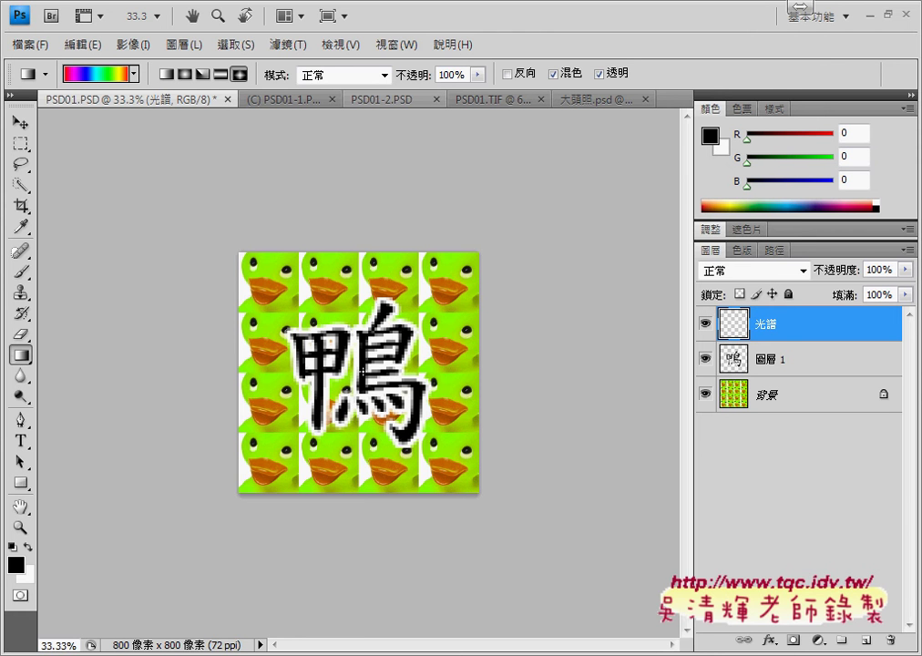
Fill the 光譜 layer with a diamond spectrum gradient dragged upward from the image centre
{"action": "left_click_drag", "start_coordinate": [358, 364], "coordinate": [358, 144]}
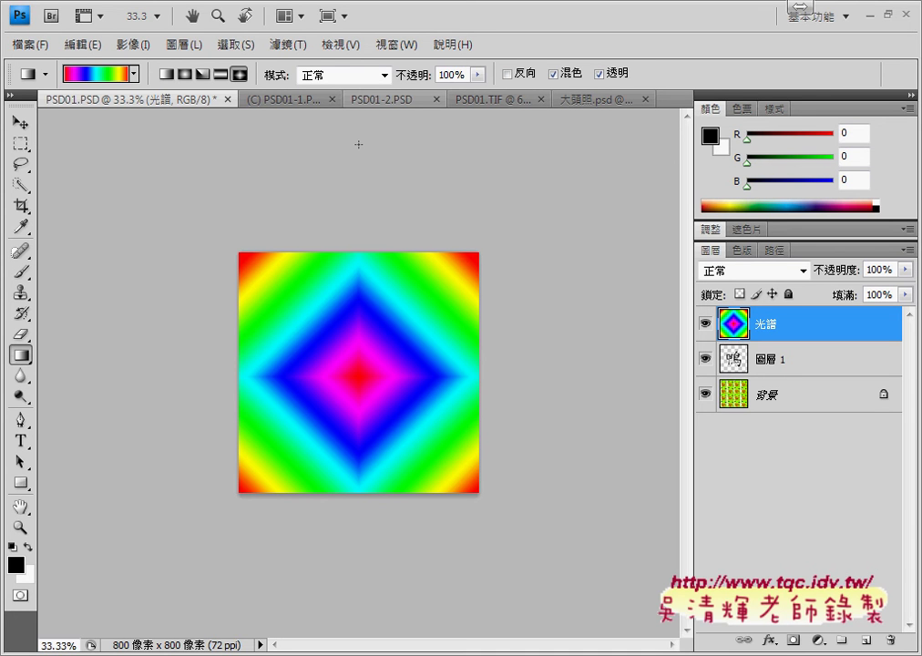
{"action": "key", "text": "ctrl+z"}
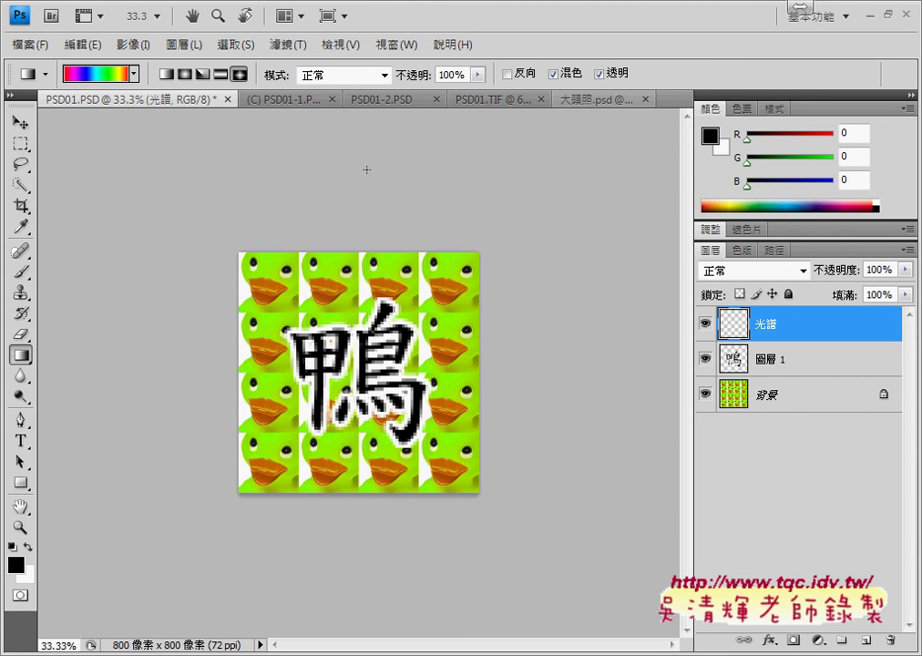
{"action": "mouse_move", "coordinate": [365, 155]}
{"action": "left_mouse_down"}
{"action": "mouse_move", "coordinate": [362, 375]}
{"action": "mouse_move", "coordinate": [370, 371]}
{"action": "left_mouse_up"}
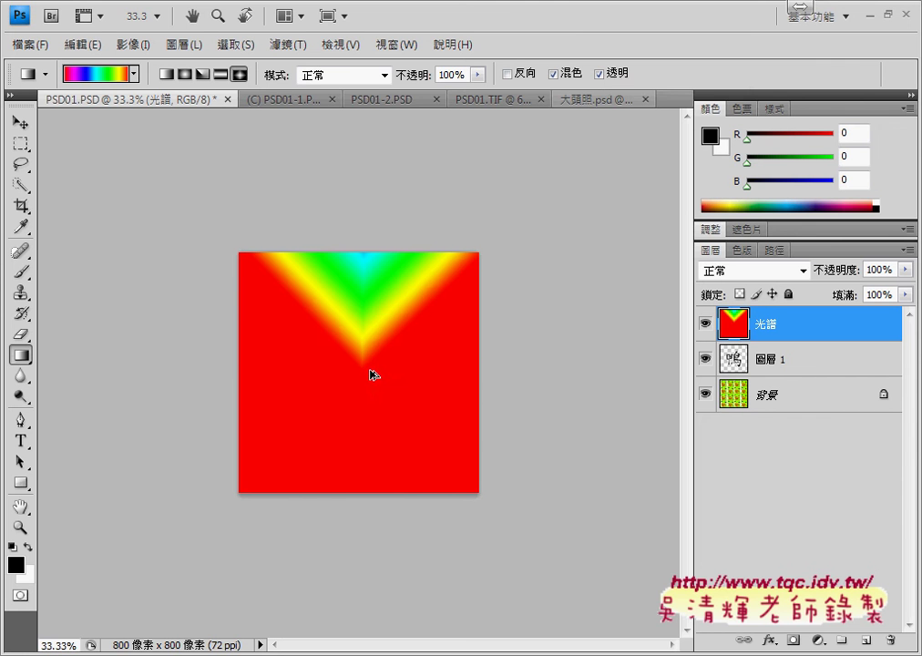
{"action": "key", "text": "ctrl+z"}
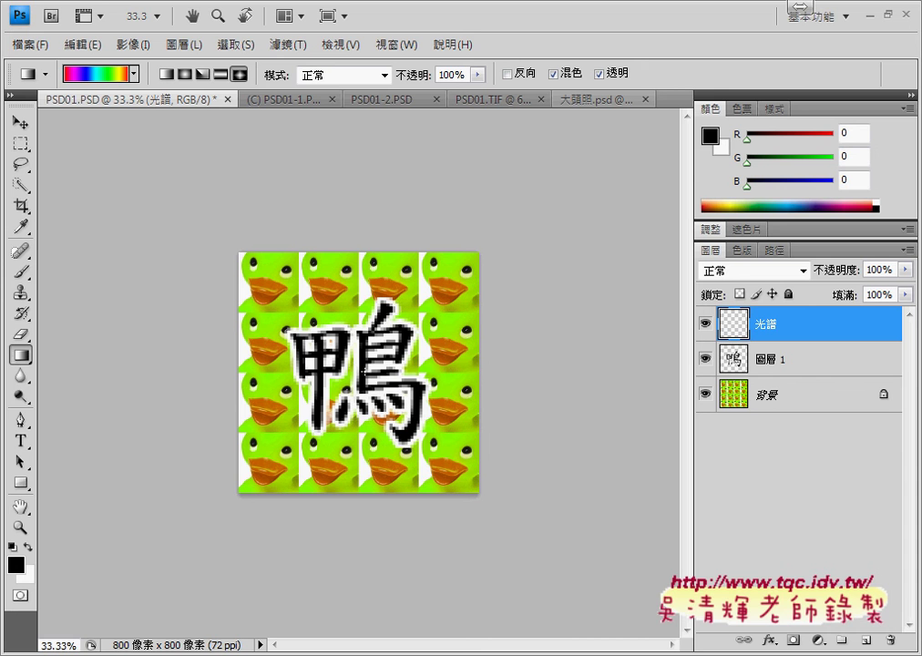
{"action": "mouse_move", "coordinate": [361, 339]}
{"action": "left_mouse_down"}
{"action": "mouse_move", "coordinate": [370, 188]}
{"action": "mouse_move", "coordinate": [360, 157]}
{"action": "left_mouse_up"}
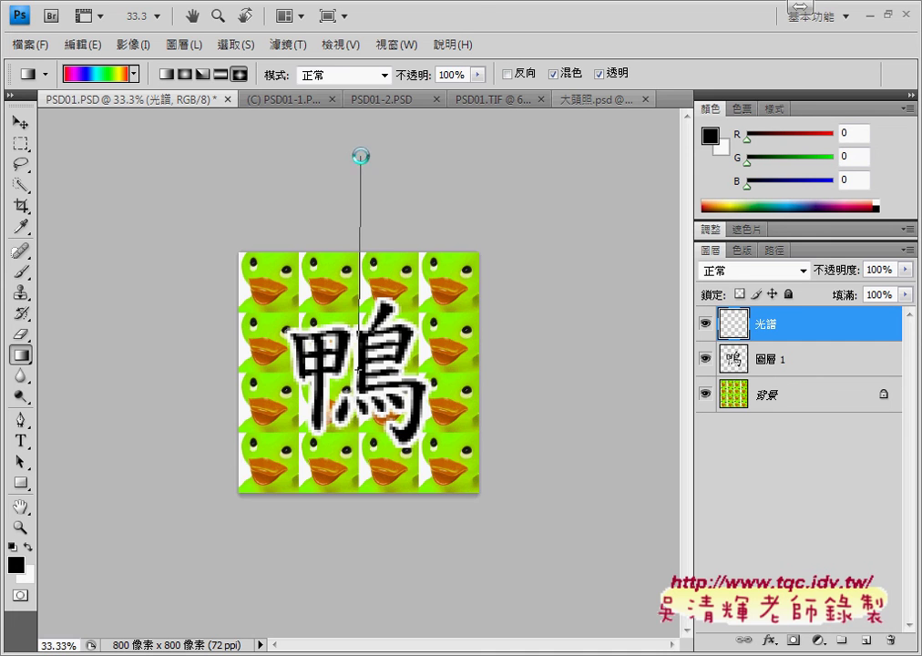
{"action": "left_click_drag", "start_coordinate": [361, 157], "coordinate": [361, 157]}
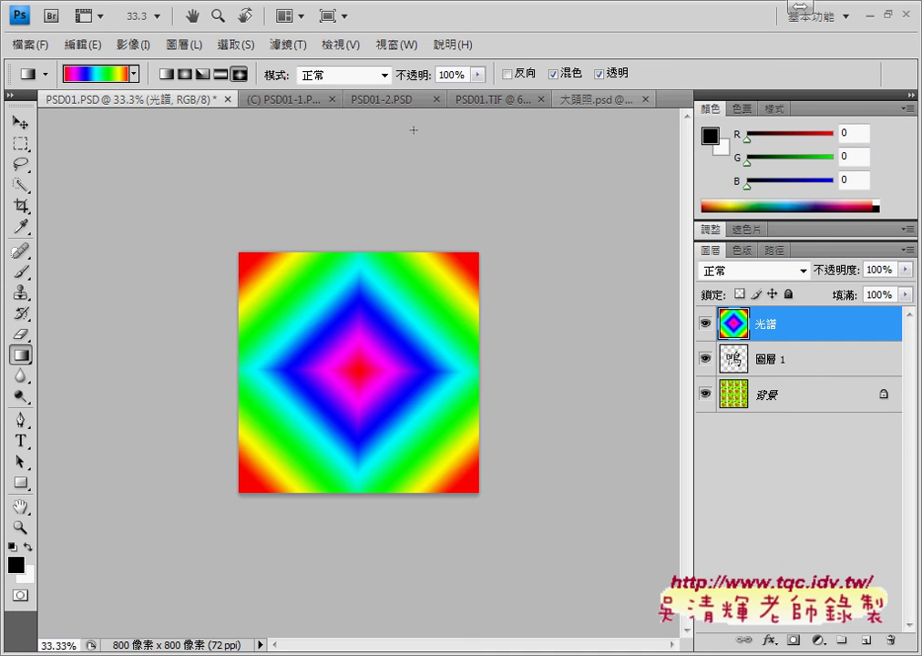
{"action": "left_click", "coordinate": [704, 325]}
{"action": "left_click", "coordinate": [705, 326]}
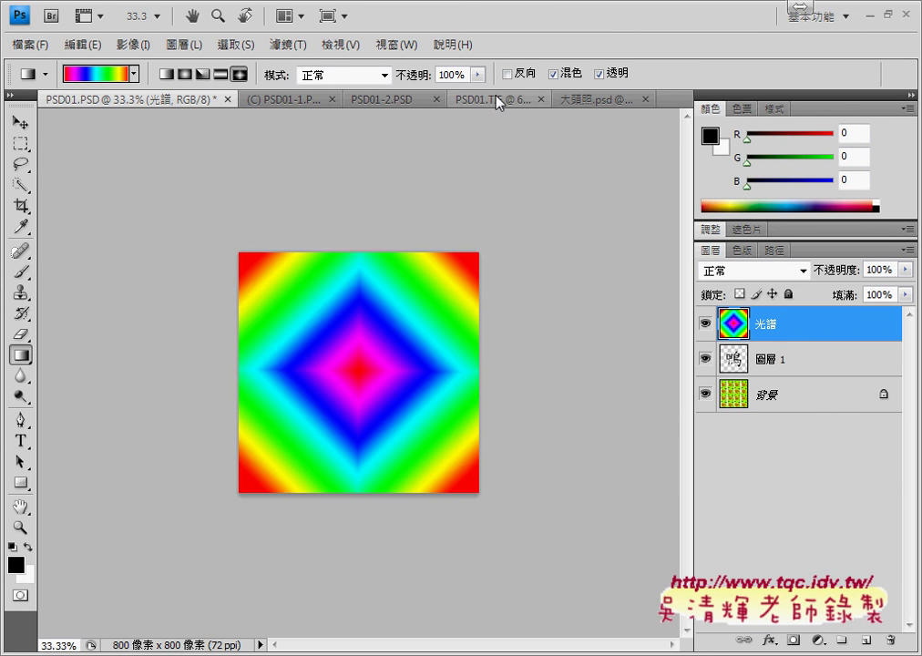
Set the 光譜 layer's blend mode to 顏色 (Color) at 100% opacity
{"action": "left_click", "coordinate": [800, 272]}
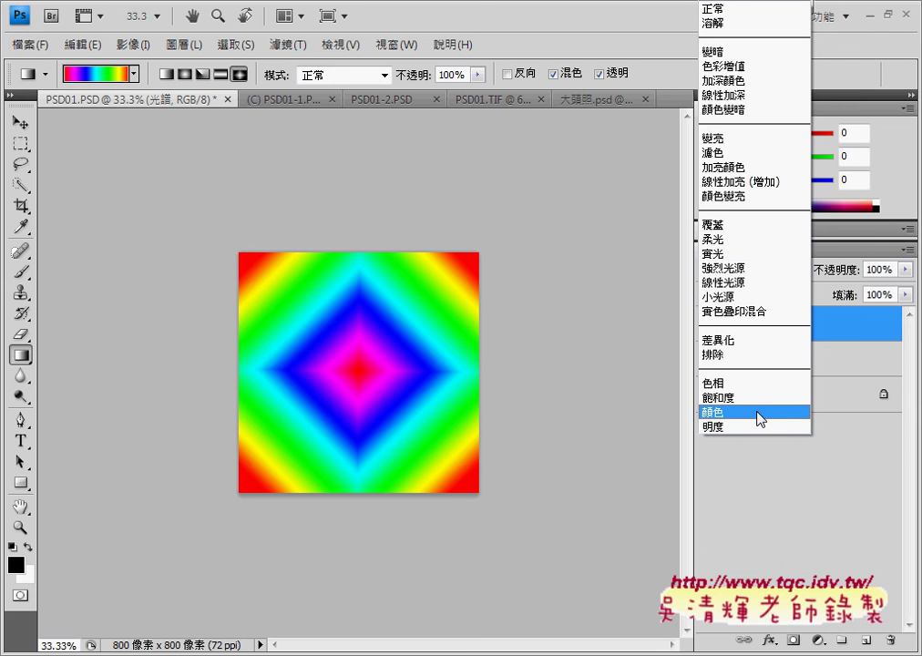
{"action": "left_click", "coordinate": [798, 535]}
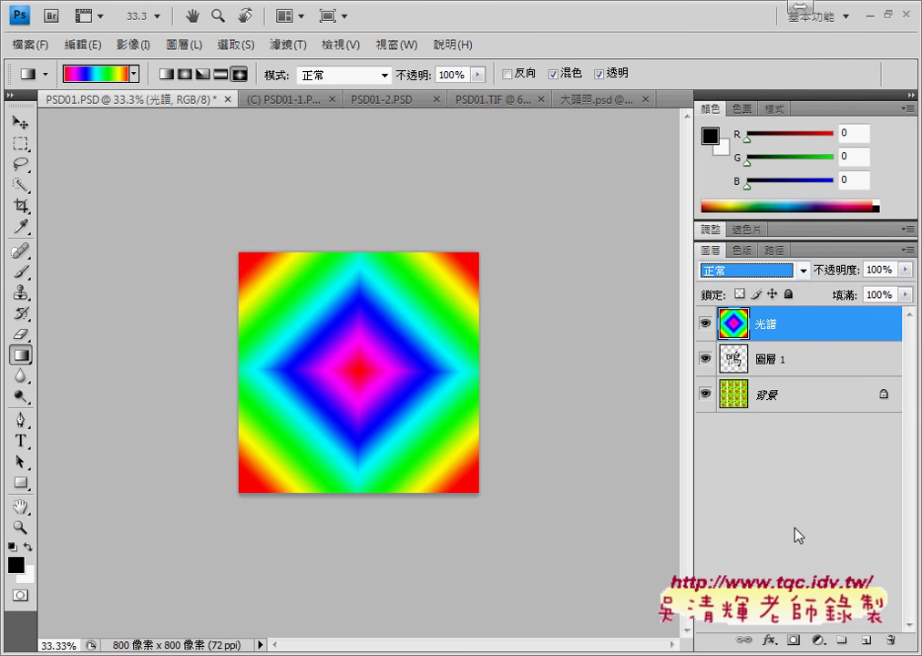
{"action": "left_click", "coordinate": [743, 270]}
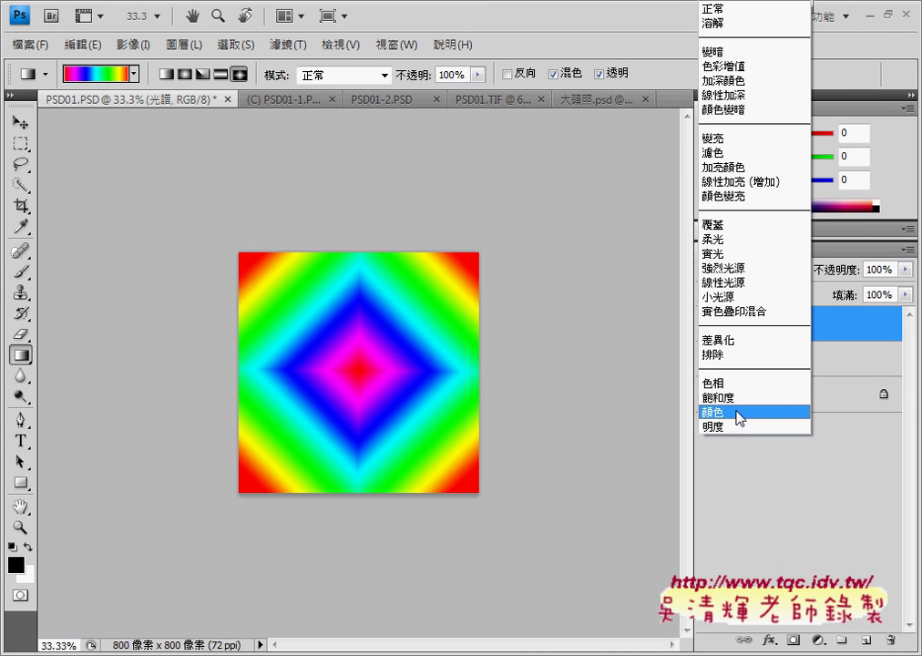
{"action": "left_click", "coordinate": [738, 418]}
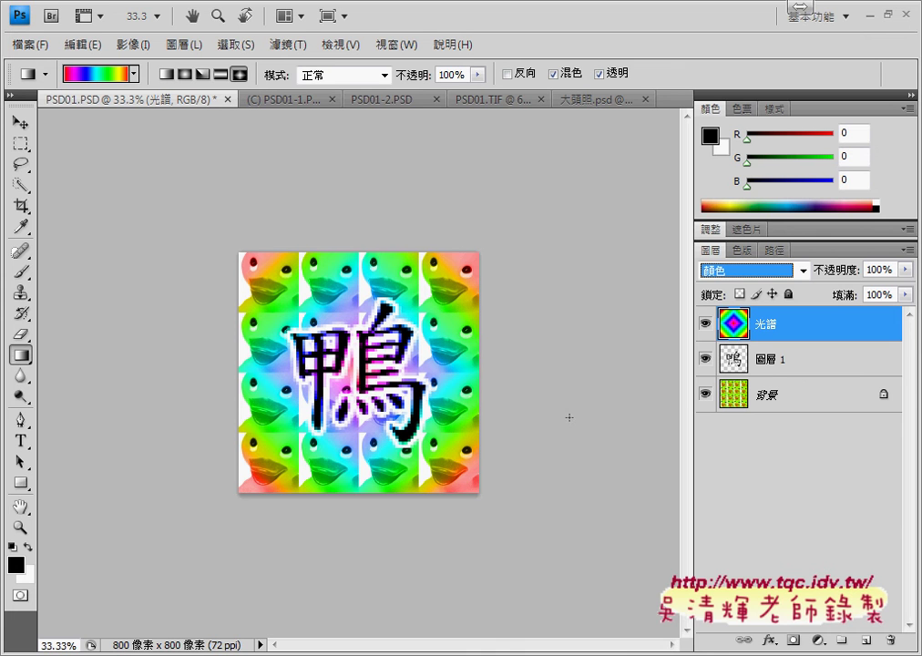
Try 濾色, 柔光 and 線性光源 on the 光譜 layer, settle on 差異化, and zoom to 50%
{"action": "left_click", "coordinate": [802, 271]}
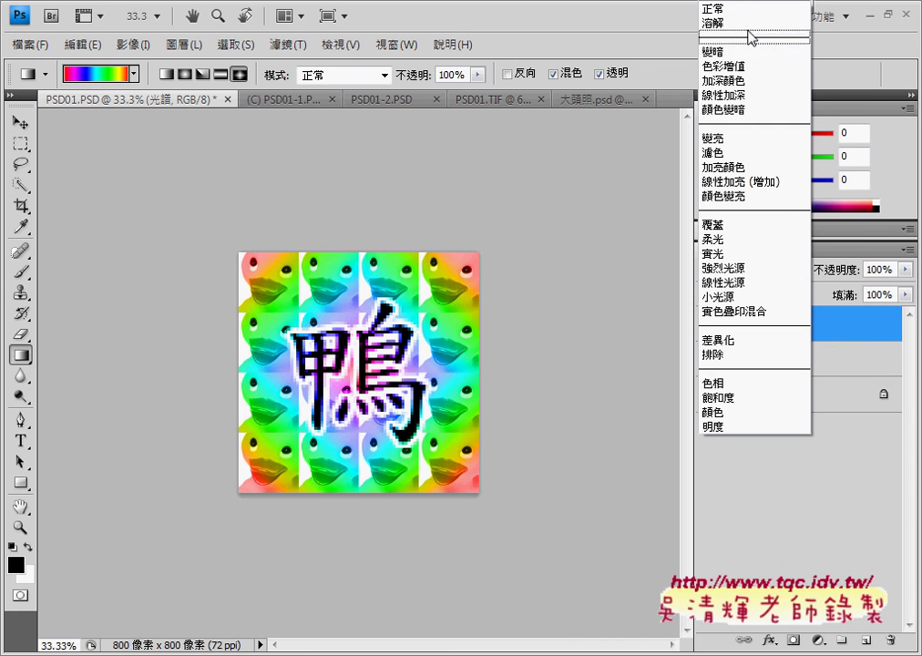
{"action": "left_click", "coordinate": [731, 153]}
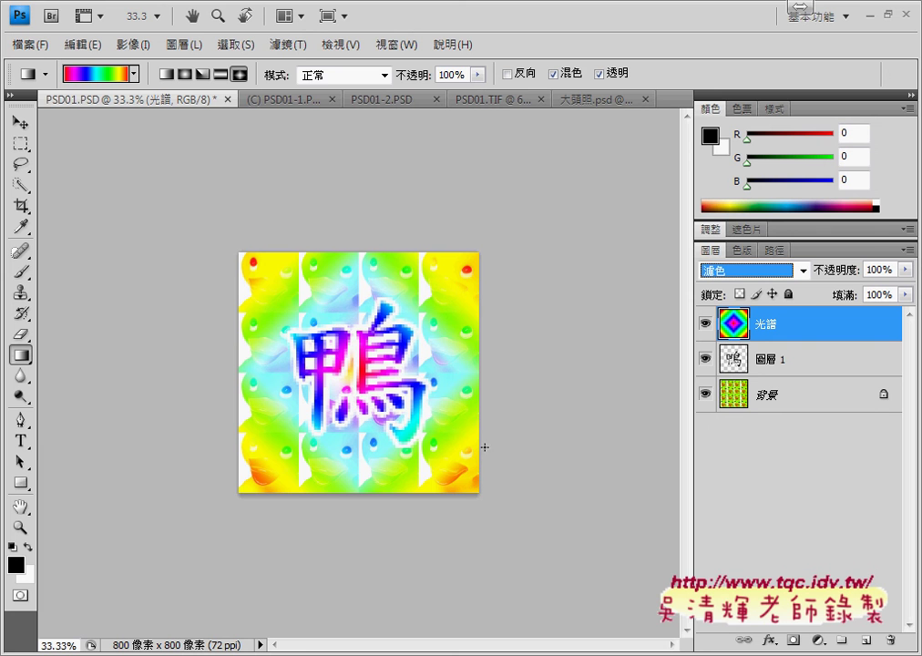
{"action": "left_click", "coordinate": [803, 270]}
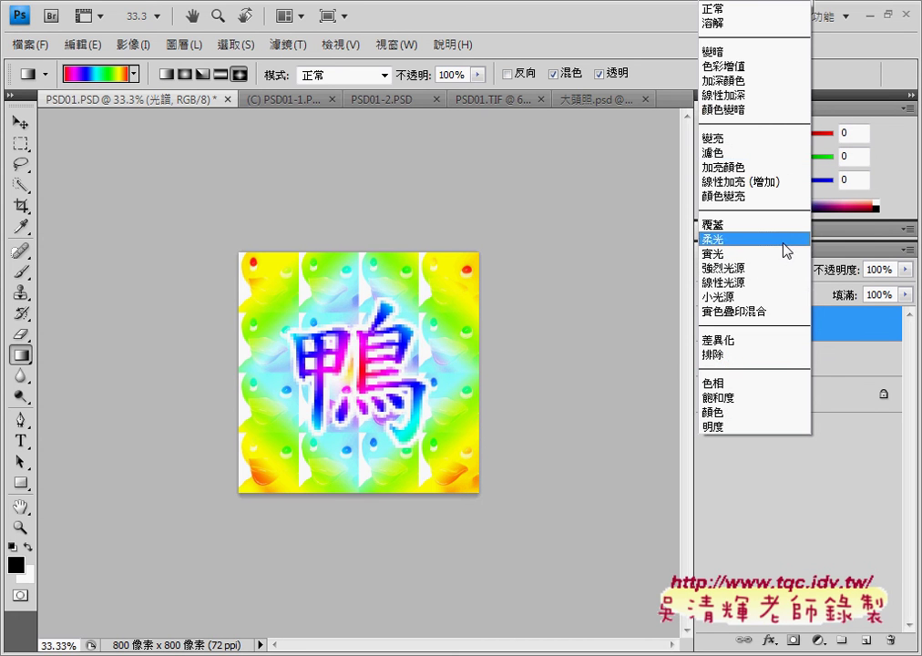
{"action": "left_click", "coordinate": [783, 242]}
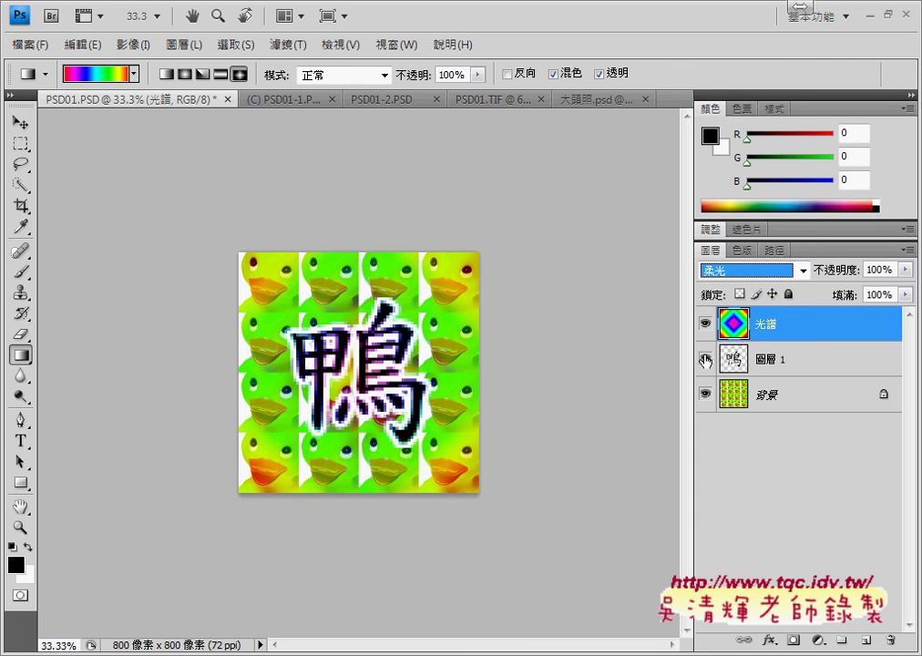
{"action": "left_click", "coordinate": [803, 270]}
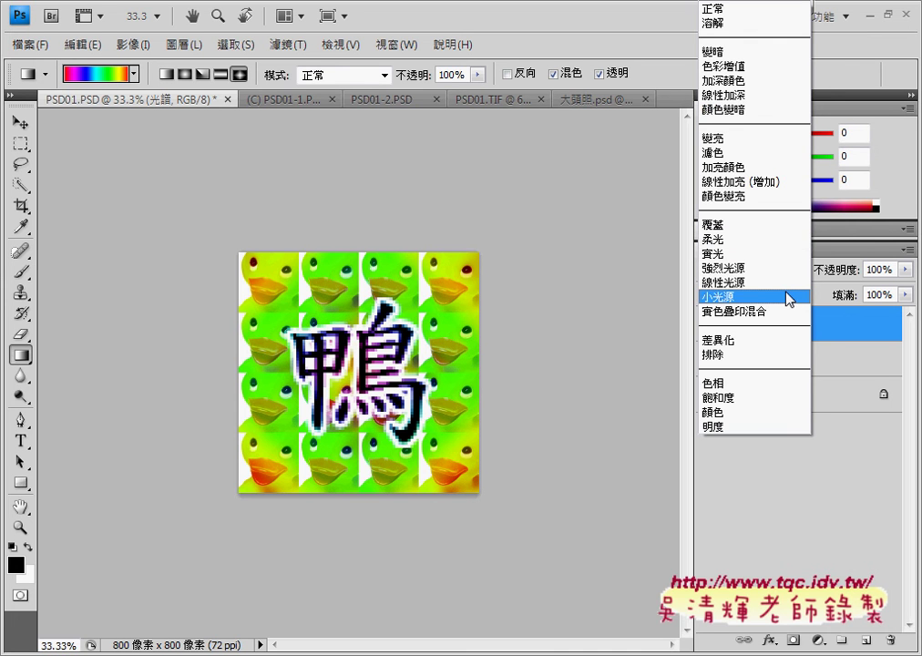
{"action": "left_click", "coordinate": [785, 282]}
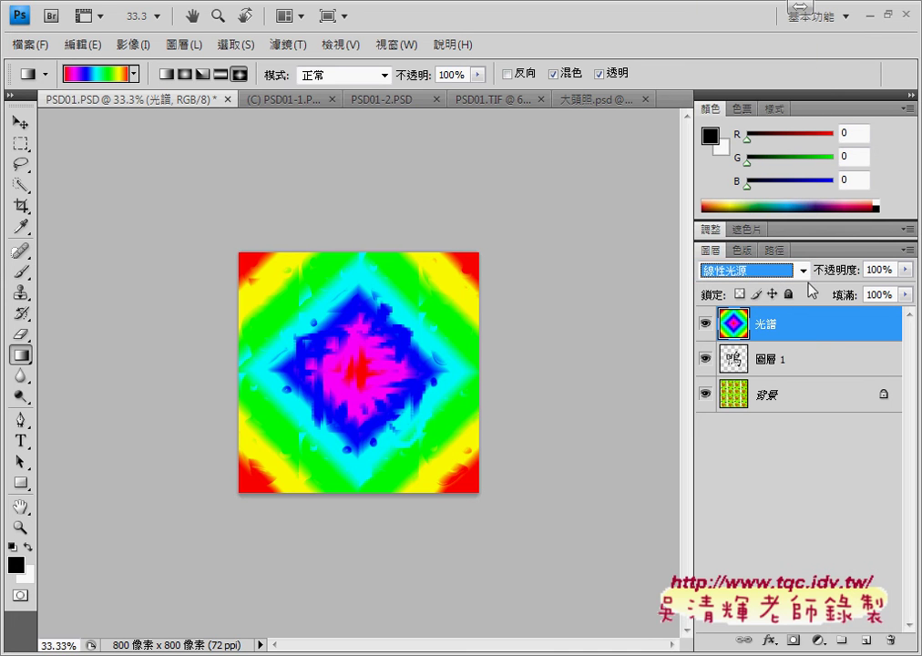
{"action": "left_click", "coordinate": [798, 270]}
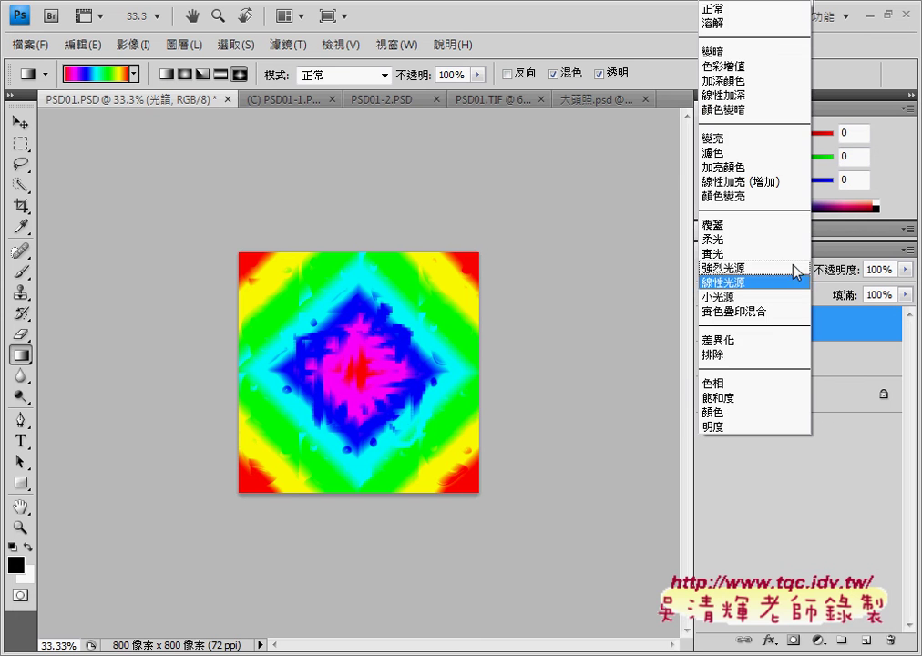
{"action": "left_click", "coordinate": [759, 342]}
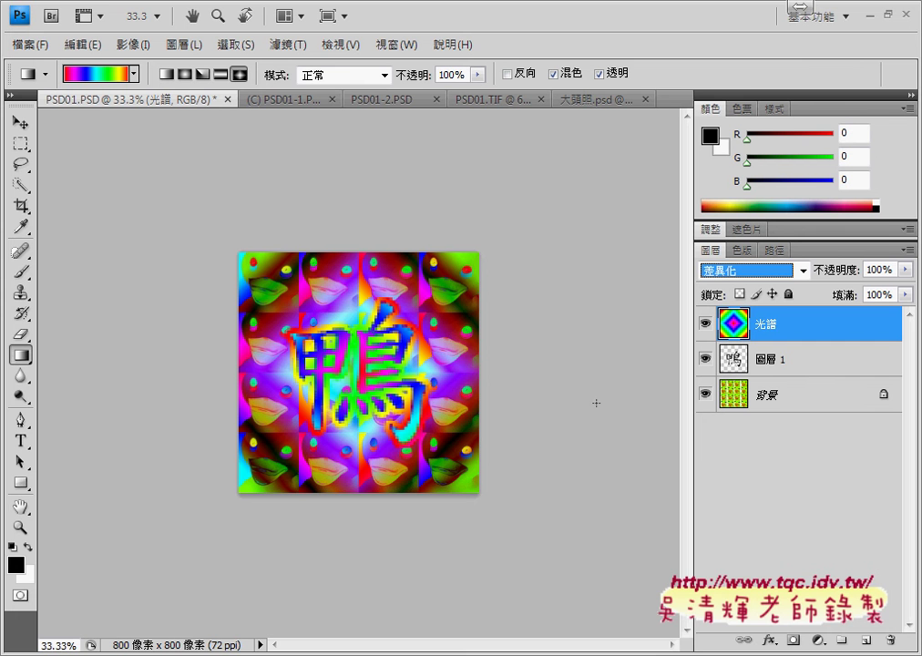
{"action": "key", "text": "ctrl+plus"}
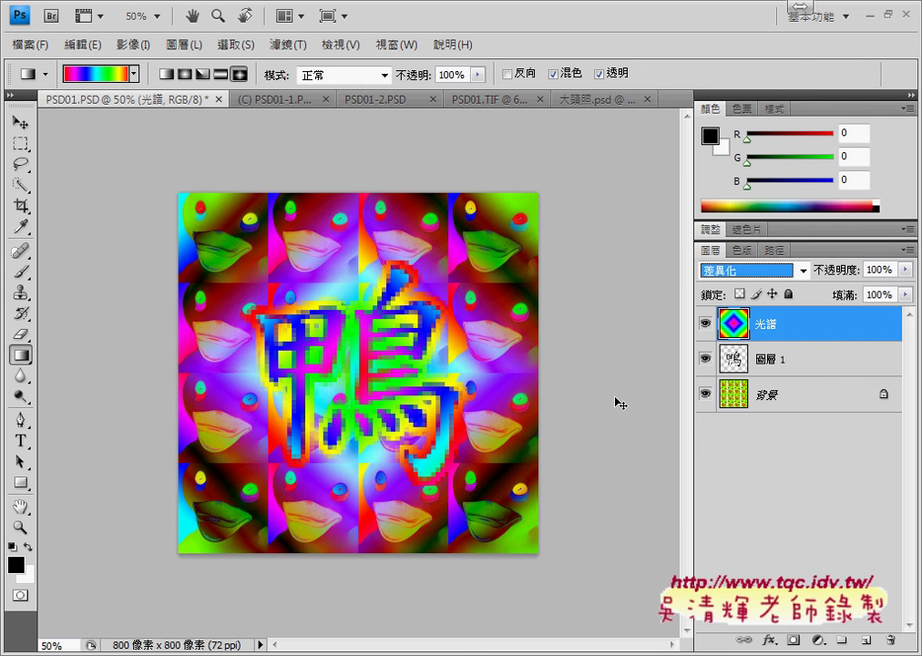
Zoom to 66.7%, try 排除, 色相 and 飽和度 blending, then return 光譜 to 顏色 mode
{"action": "key", "text": "ctrl+plus"}
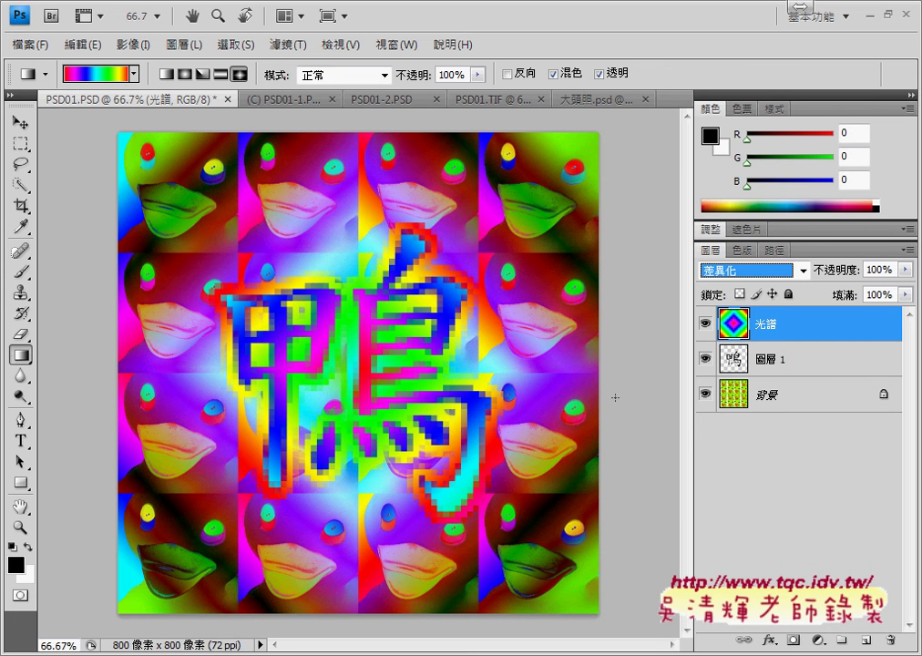
{"action": "left_click", "coordinate": [801, 270]}
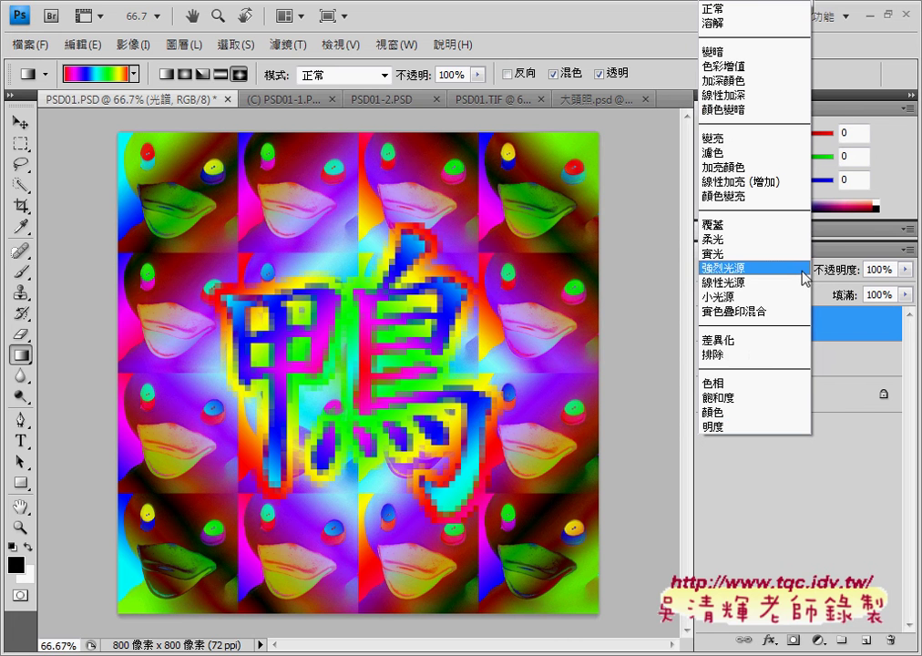
{"action": "left_click", "coordinate": [767, 355]}
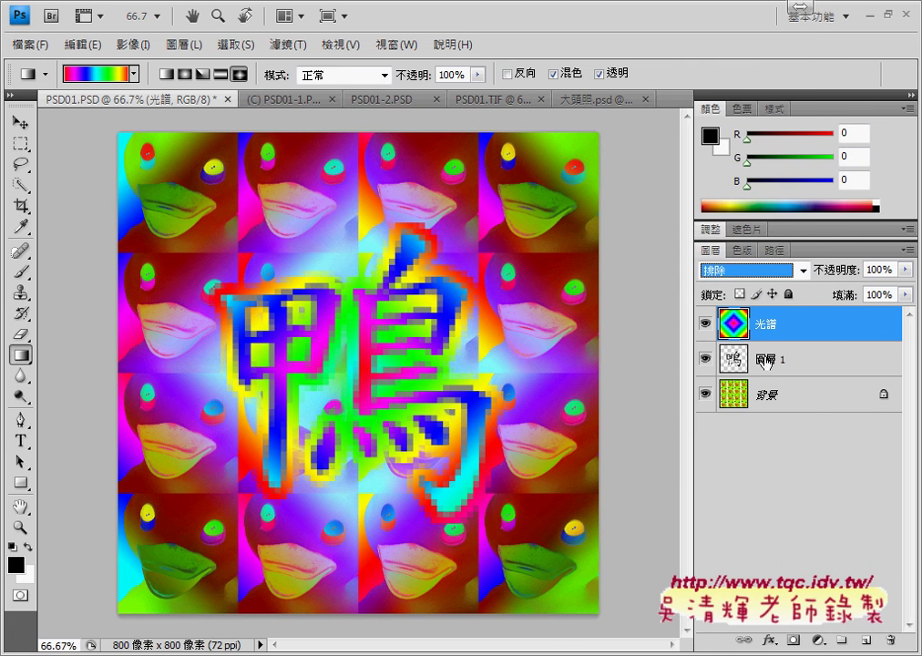
{"action": "left_click", "coordinate": [782, 274]}
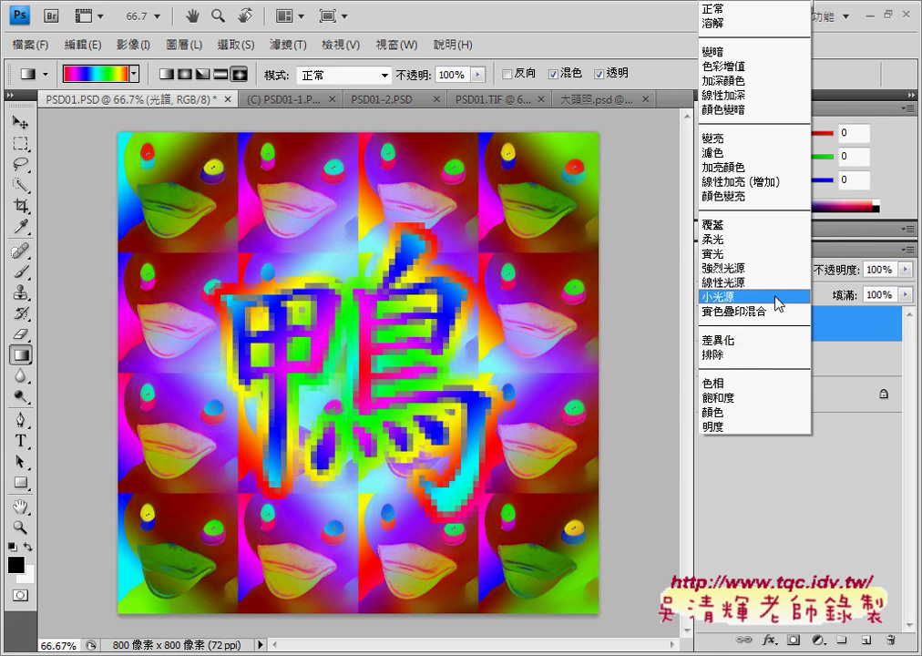
{"action": "left_click", "coordinate": [753, 383]}
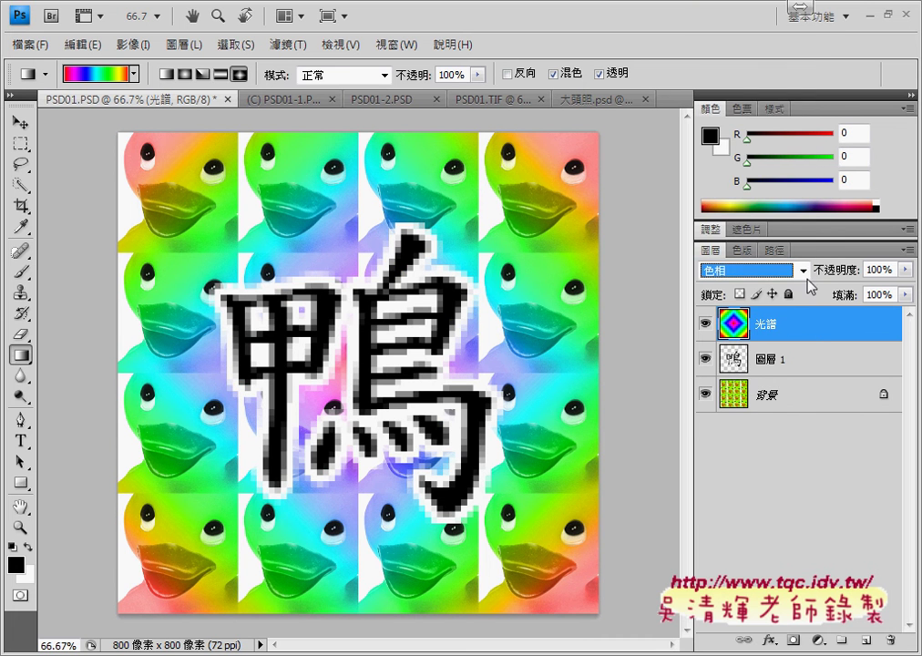
{"action": "left_click", "coordinate": [803, 270]}
{"action": "left_click", "coordinate": [763, 410]}
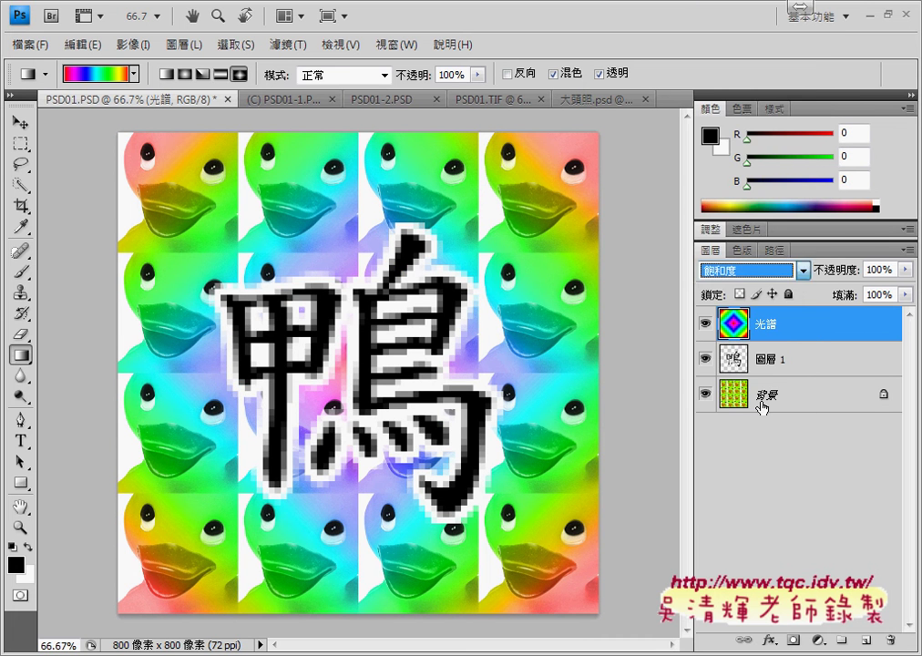
{"action": "left_click", "coordinate": [801, 270]}
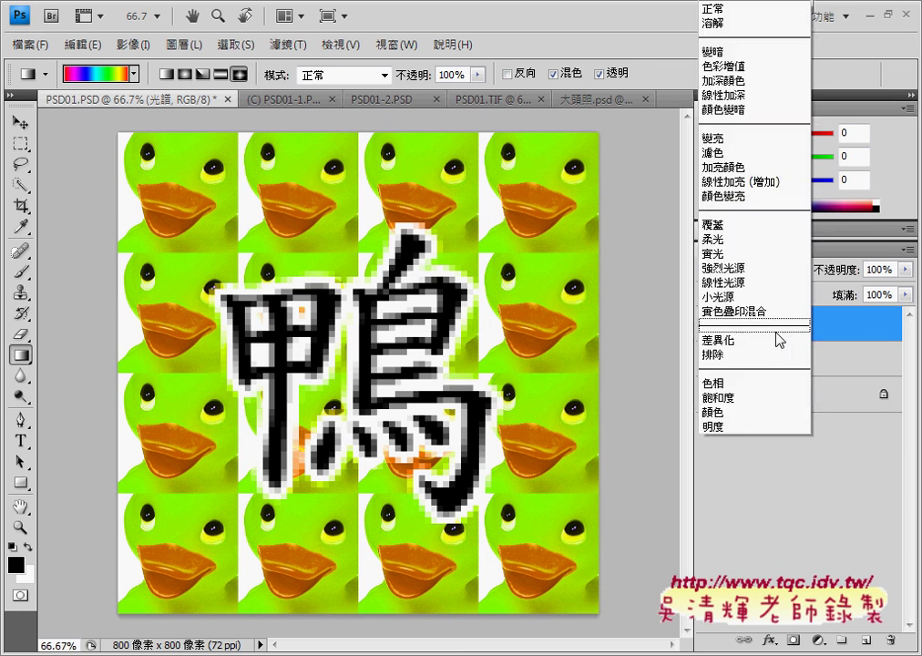
{"action": "left_click", "coordinate": [756, 413]}
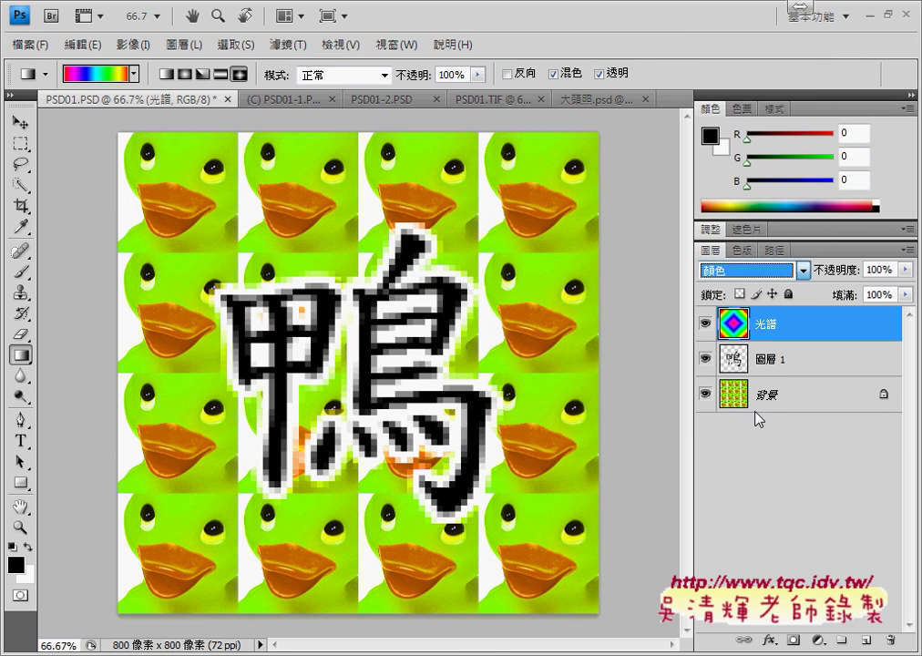
Switch between the PSD01.TIF reference and PSD01.PSD to compare them
{"action": "left_click", "coordinate": [498, 100]}
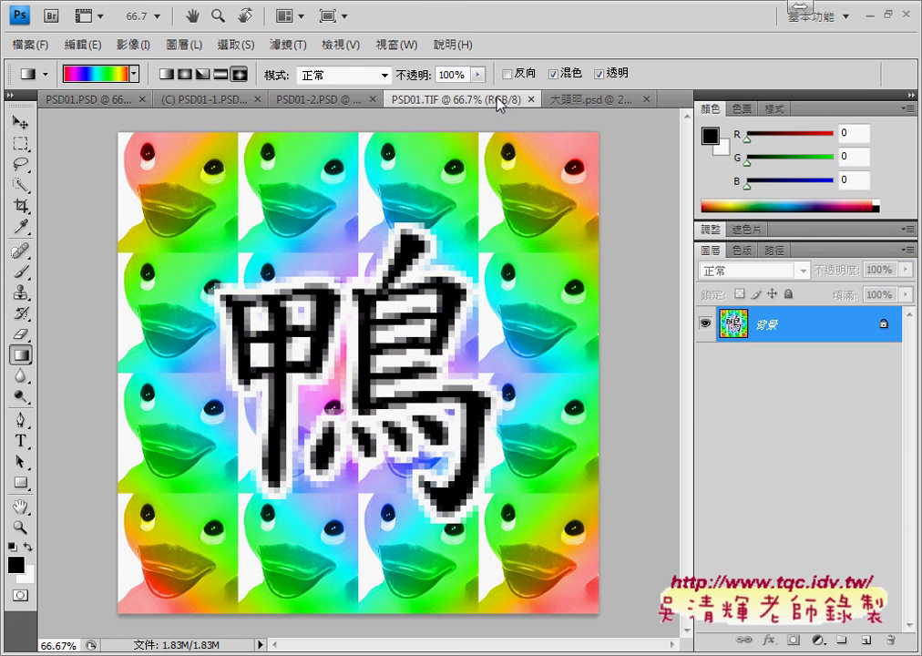
{"action": "left_click", "coordinate": [72, 101]}
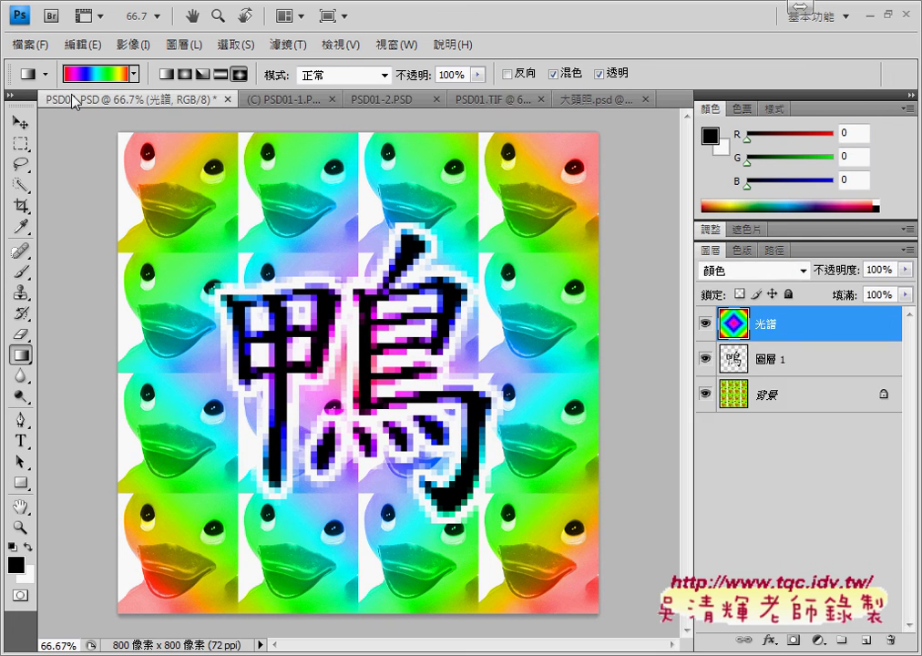
{"action": "left_click", "coordinate": [483, 100]}
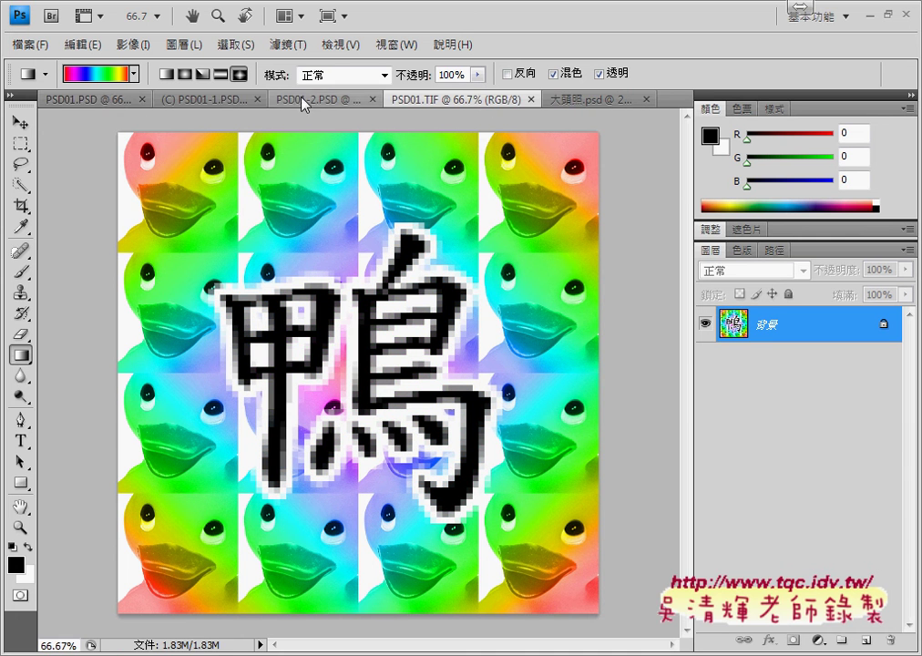
{"action": "left_click", "coordinate": [110, 100]}
Move the PSD01.PSD tab beside PSD01.TIF and compare again, ending on PSD01.PSD
{"action": "left_click_drag", "start_coordinate": [109, 102], "coordinate": [350, 110]}
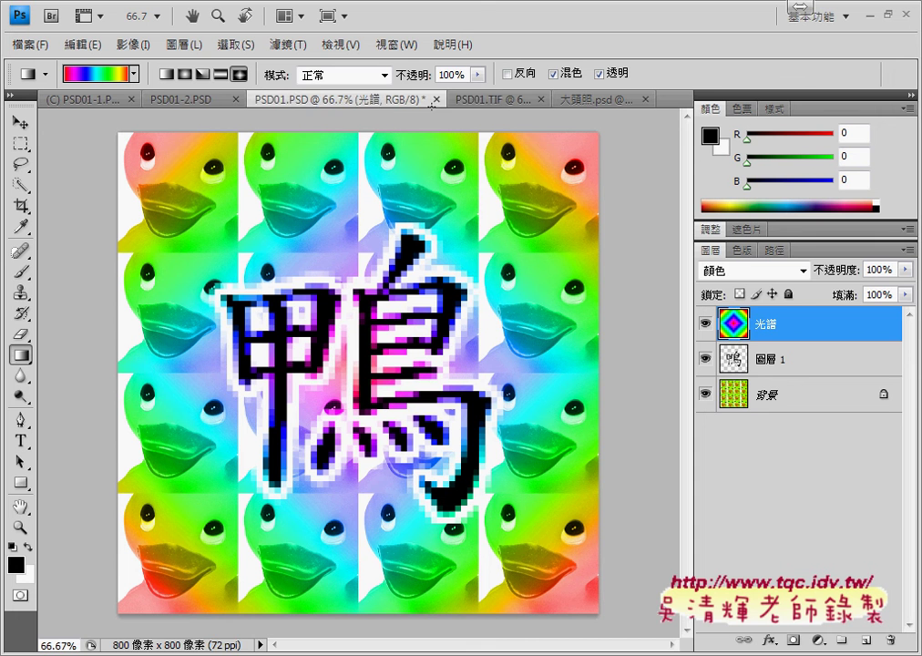
{"action": "left_click", "coordinate": [508, 101]}
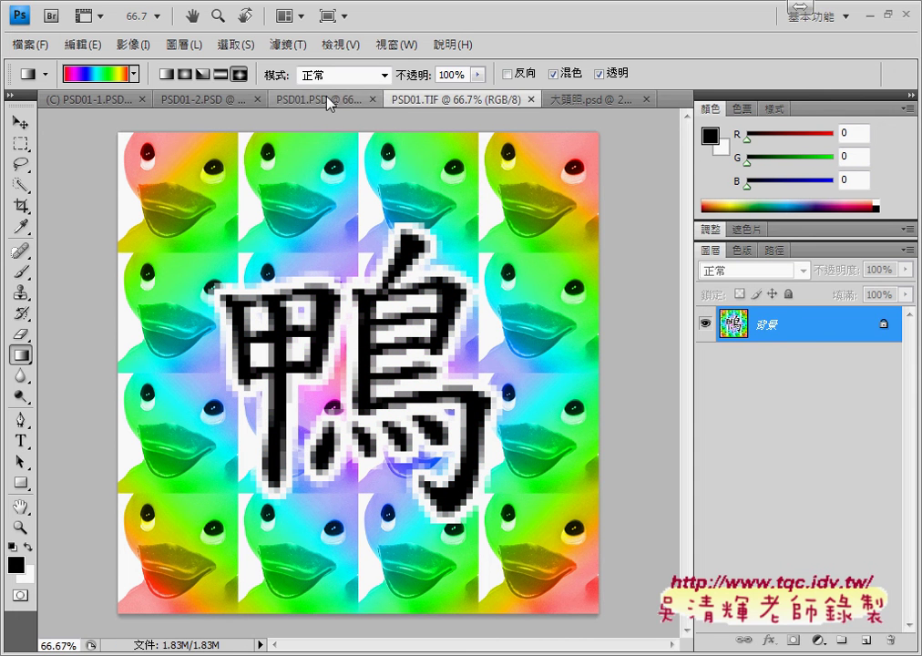
{"action": "left_click", "coordinate": [329, 100]}
{"action": "left_click", "coordinate": [482, 100]}
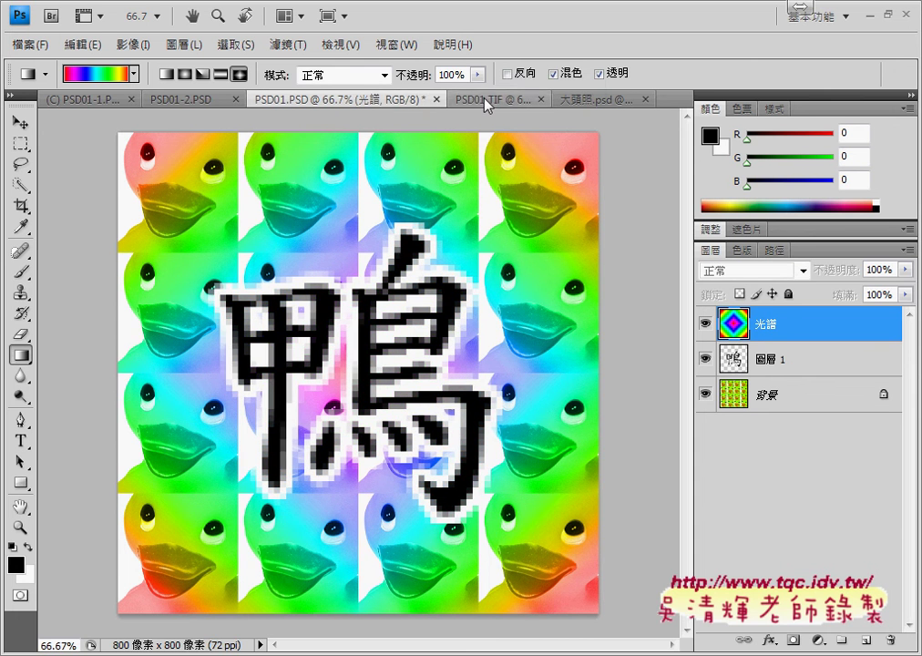
{"action": "left_click", "coordinate": [329, 99]}
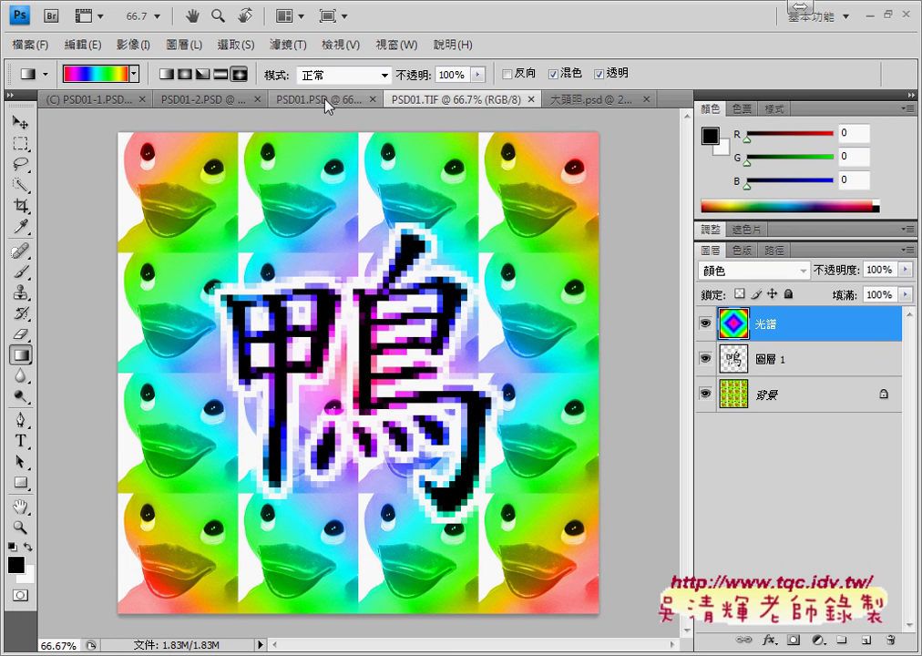
{"action": "left_click", "coordinate": [482, 100]}
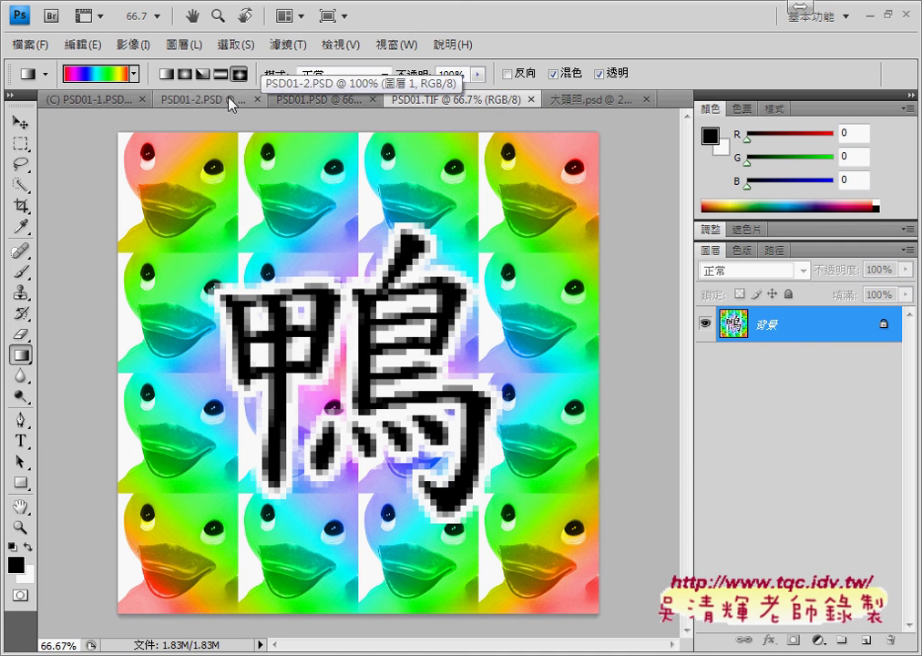
{"action": "left_click", "coordinate": [282, 100]}
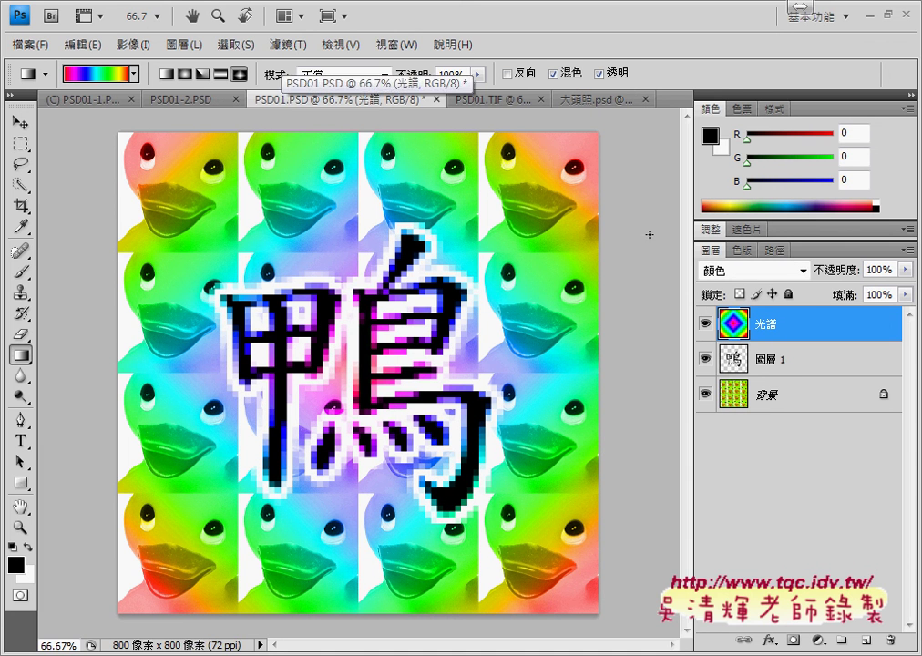
After an undone merge, move 圖層 1 above 光譜 and check against PSD01.TIF
{"action": "key", "text": "ctrl+e"}
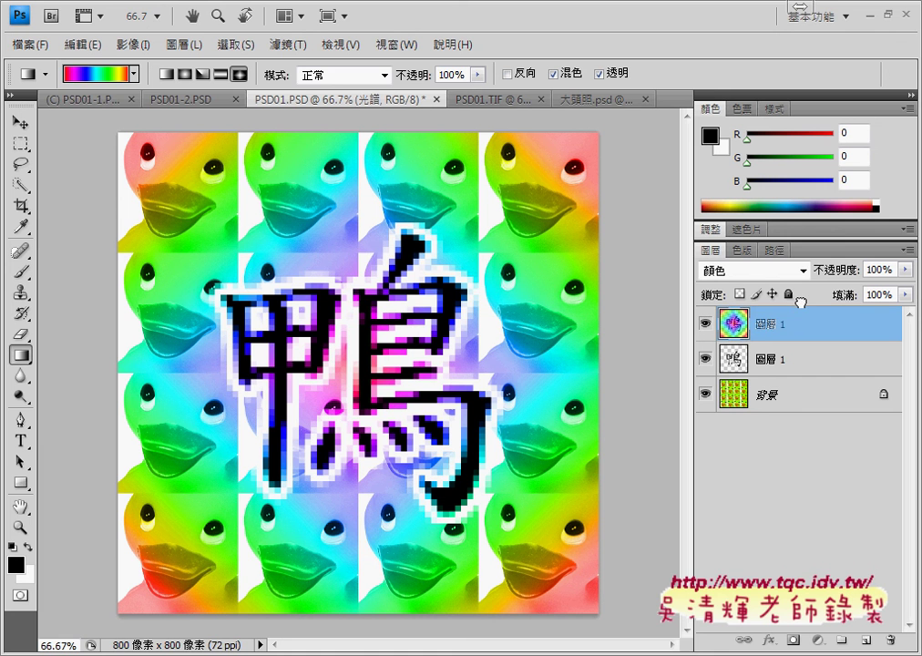
{"action": "key", "text": "ctrl+z"}
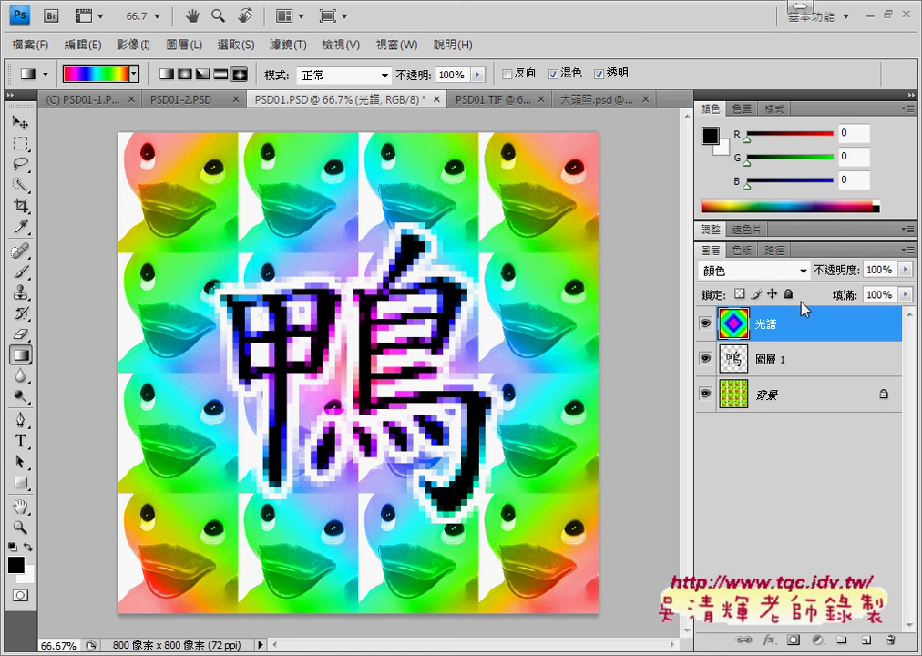
{"action": "left_click", "coordinate": [790, 350]}
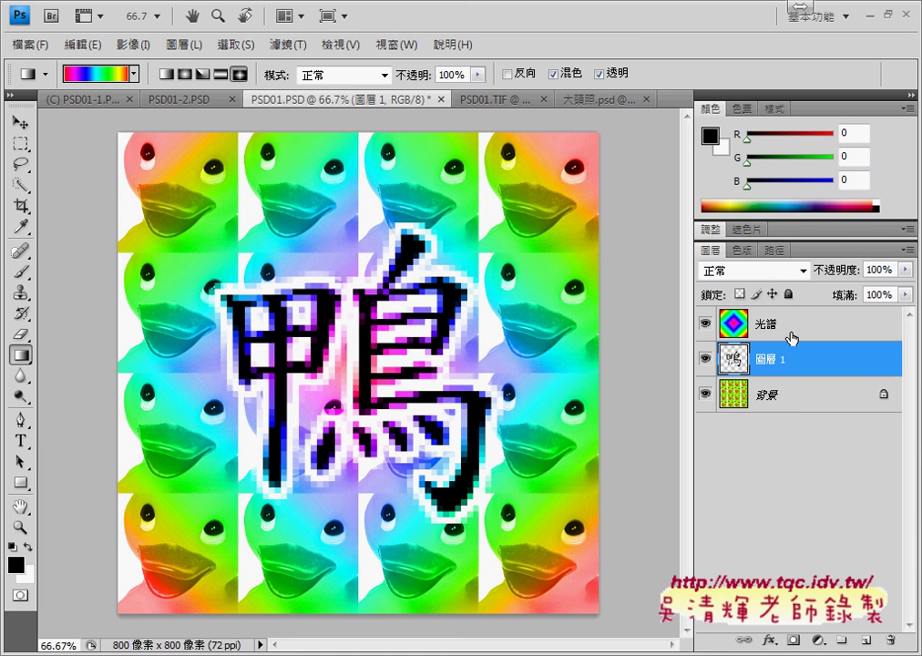
{"action": "left_click_drag", "start_coordinate": [790, 339], "coordinate": [789, 322]}
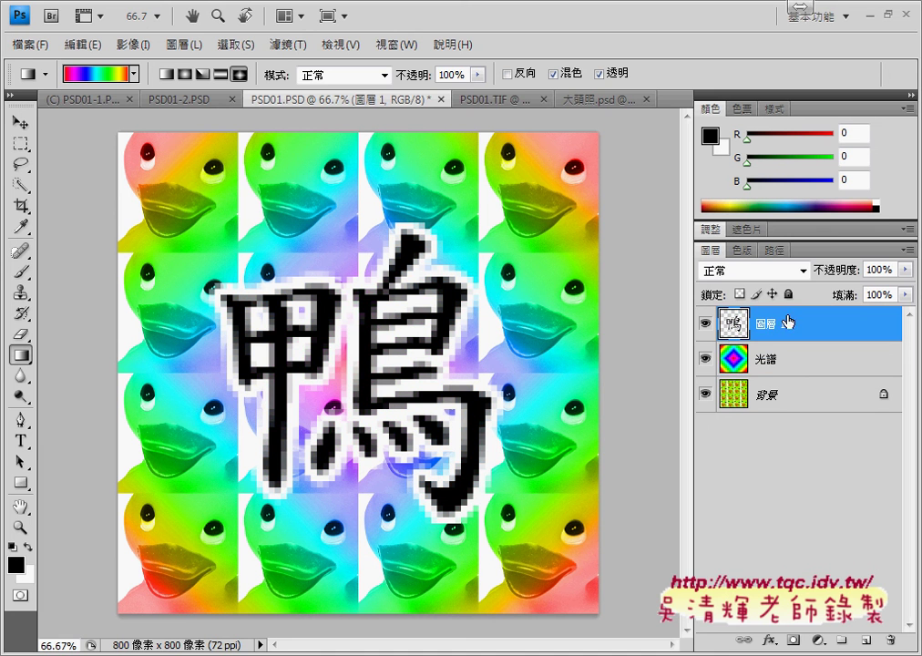
{"action": "left_click", "coordinate": [481, 108]}
{"action": "left_click", "coordinate": [337, 103]}
Zoom the canvas out to 25% and bring up the gradient presets list
{"action": "key", "text": "ctrl+minus"}
{"action": "key", "text": "ctrl+minus"}
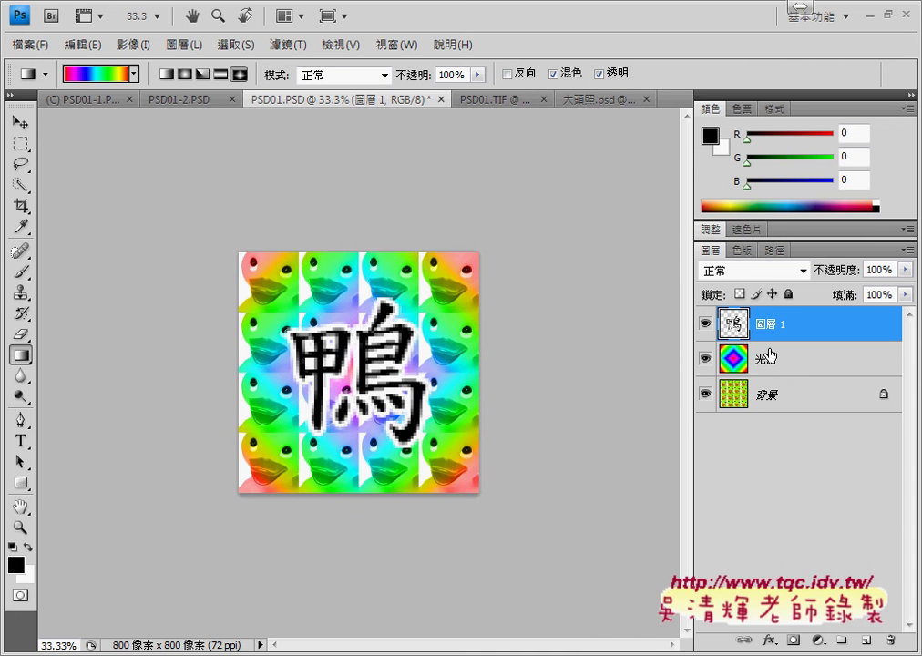
{"action": "key", "text": "ctrl+minus"}
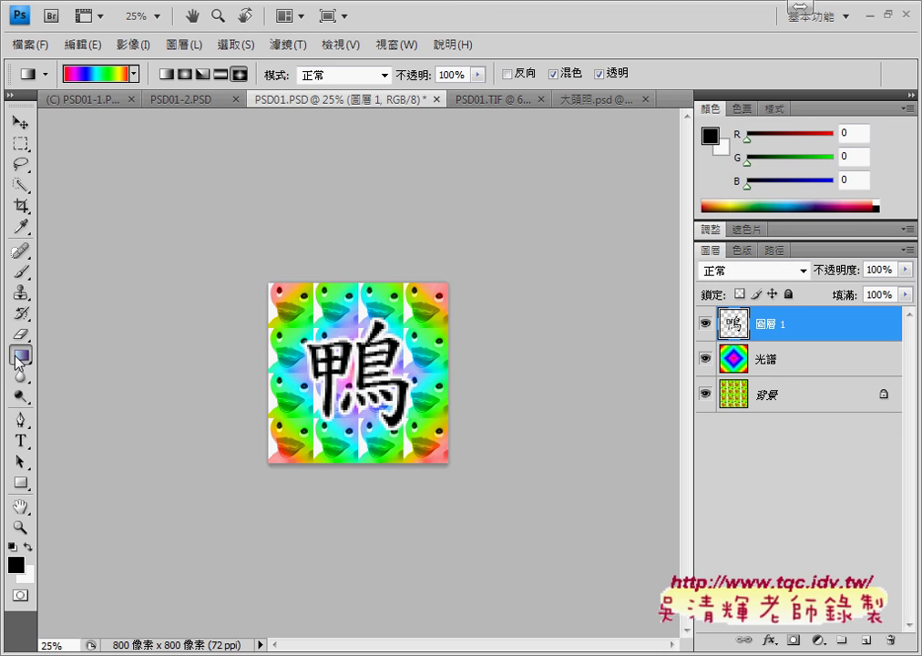
{"action": "left_click", "coordinate": [134, 75]}
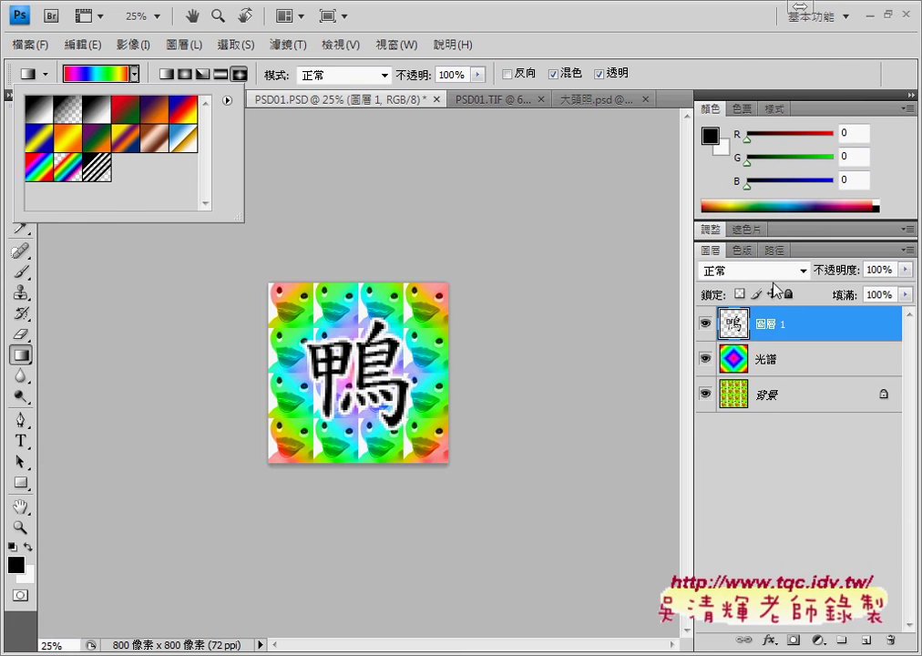
Select the 光譜 layer and show its blend-mode list in the Layers panel
{"action": "left_click", "coordinate": [787, 367]}
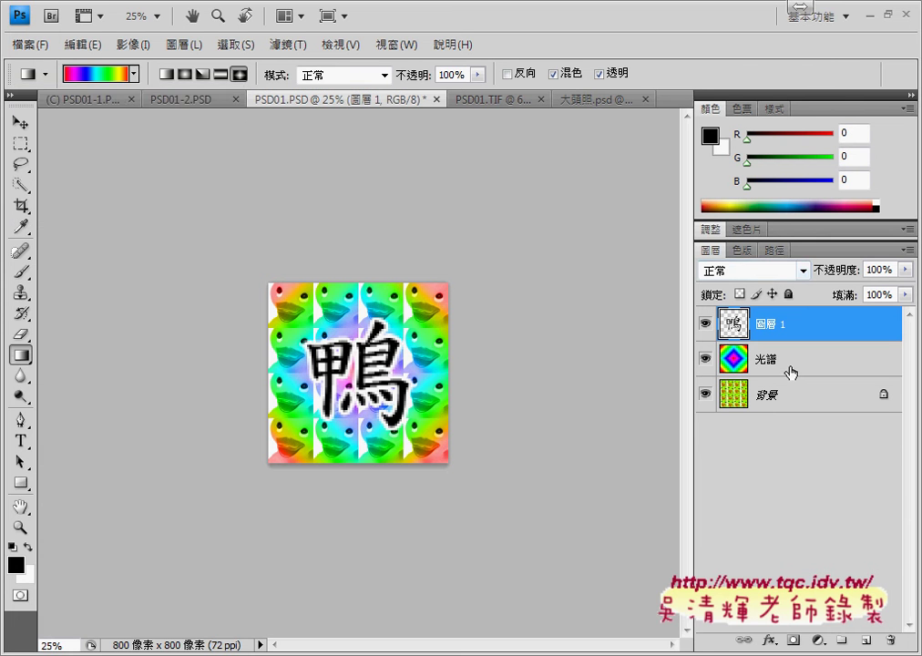
{"action": "left_click", "coordinate": [804, 271]}
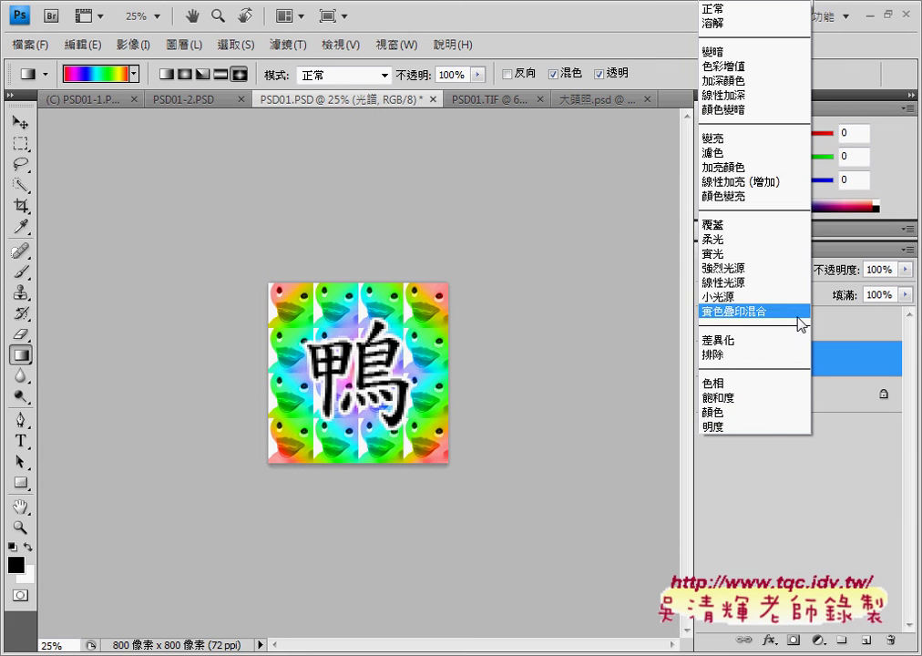